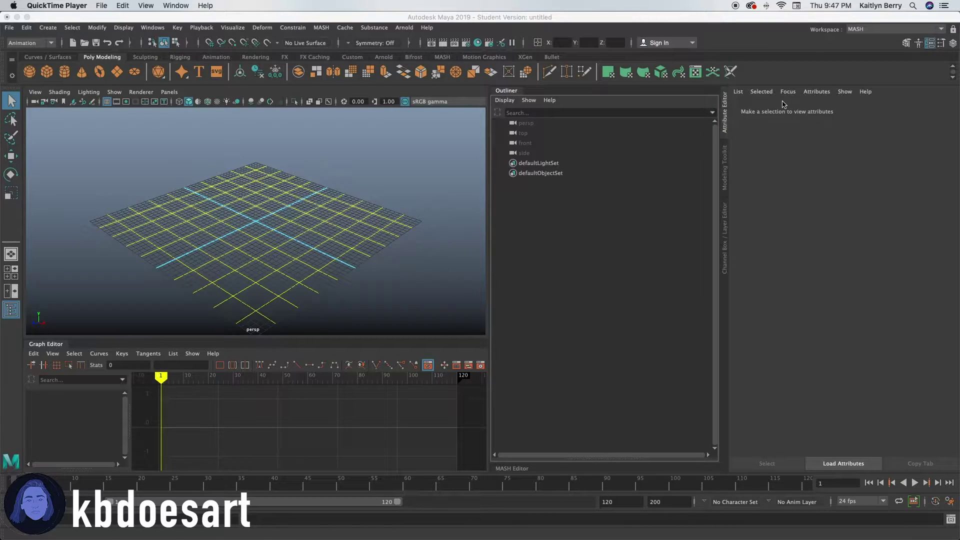
Switch the workspace to Maya Classic and create a polygon cube at the origin.
click(861, 29)
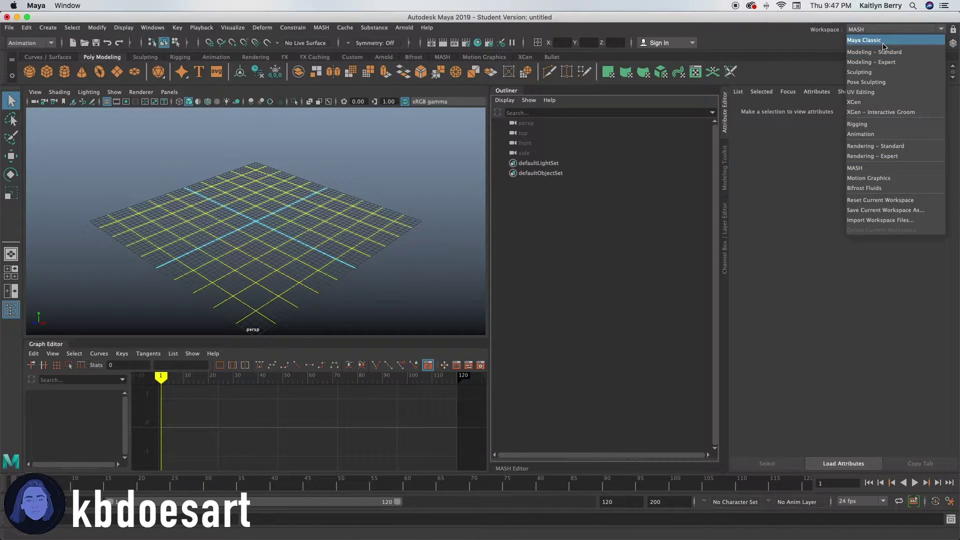
click(868, 39)
click(92, 58)
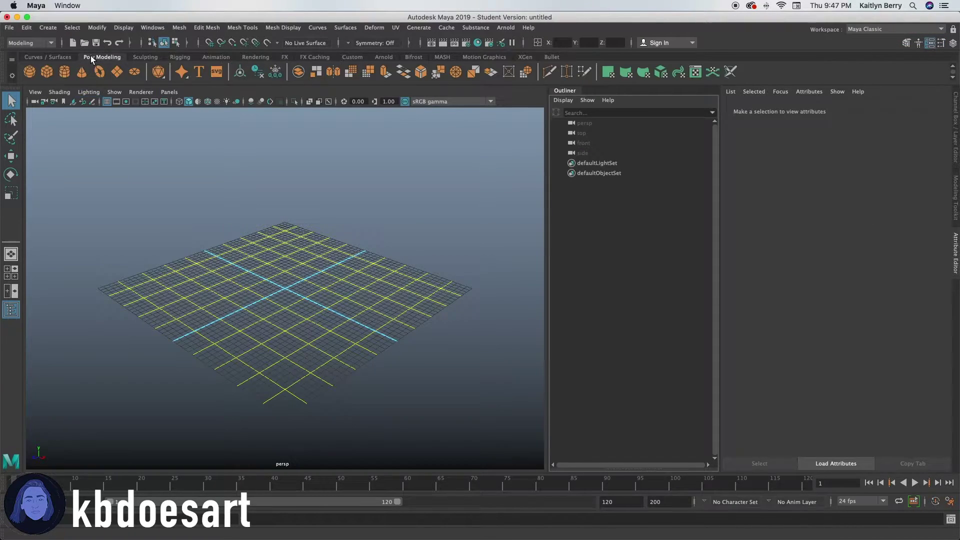
click(47, 72)
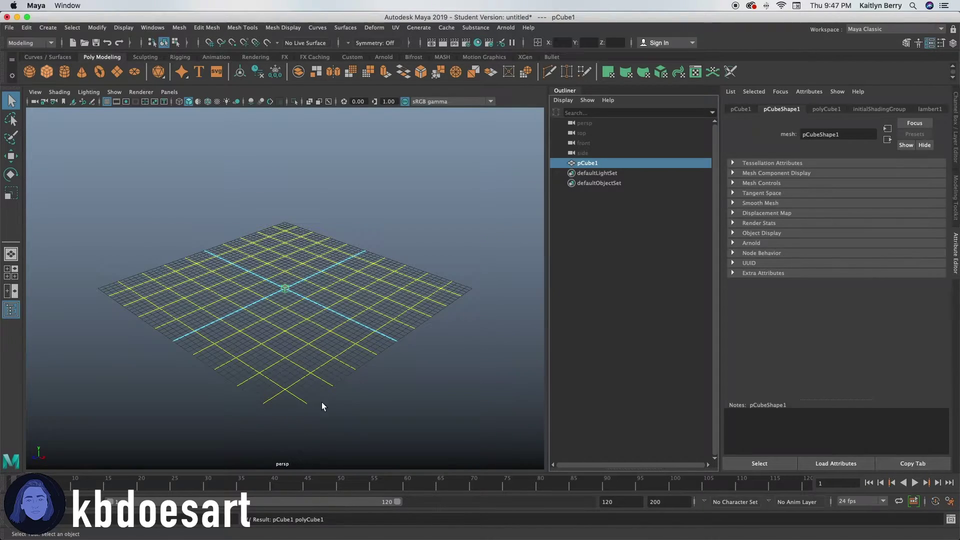
Set the cube's dimensions to width 3, height 4 and depth 0.5.
alt+right_drag(218, 285, 801, 248)
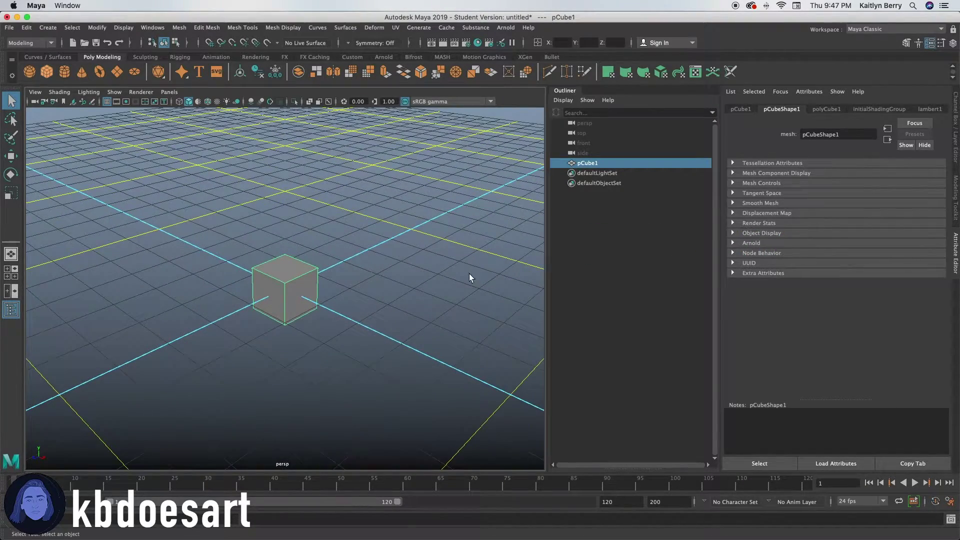
click(838, 108)
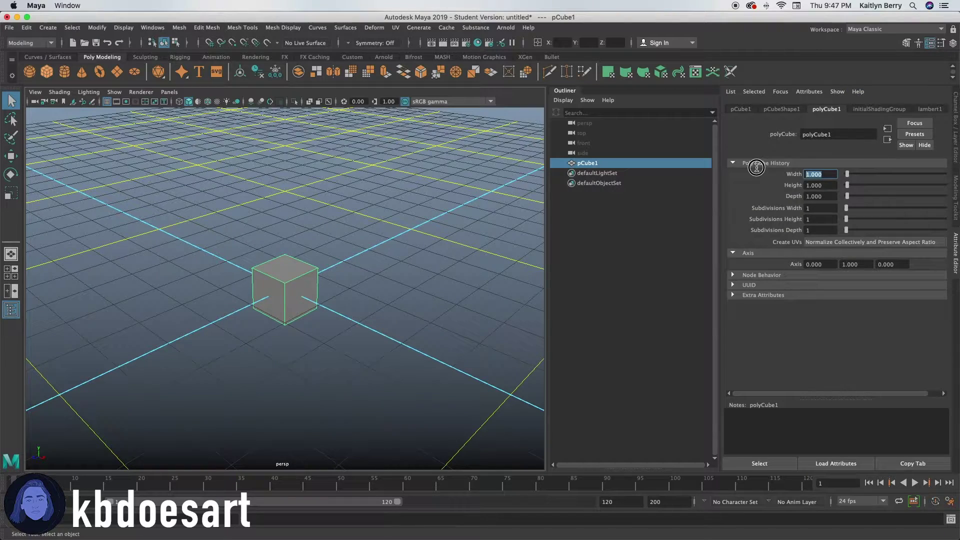
text(4)
key(Return)
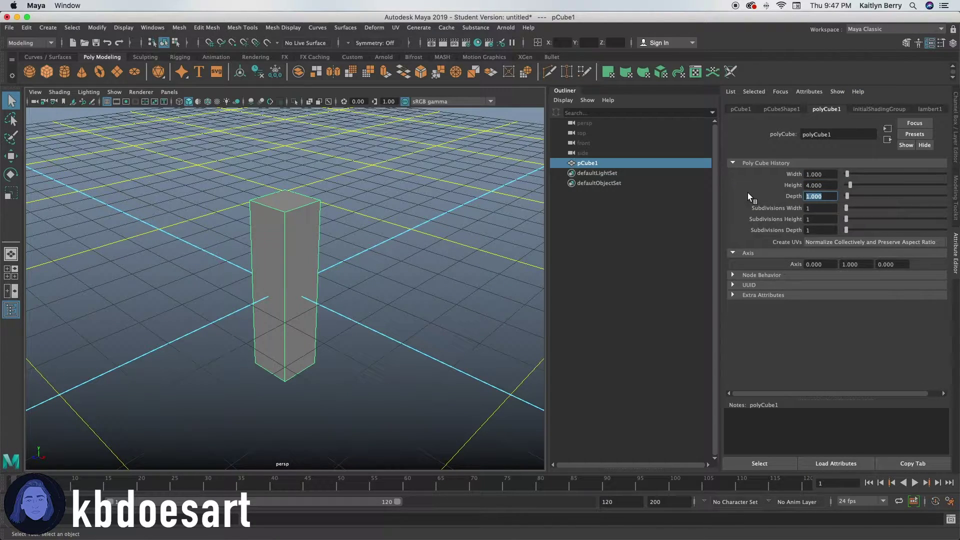
text(0.5)
key(Return)
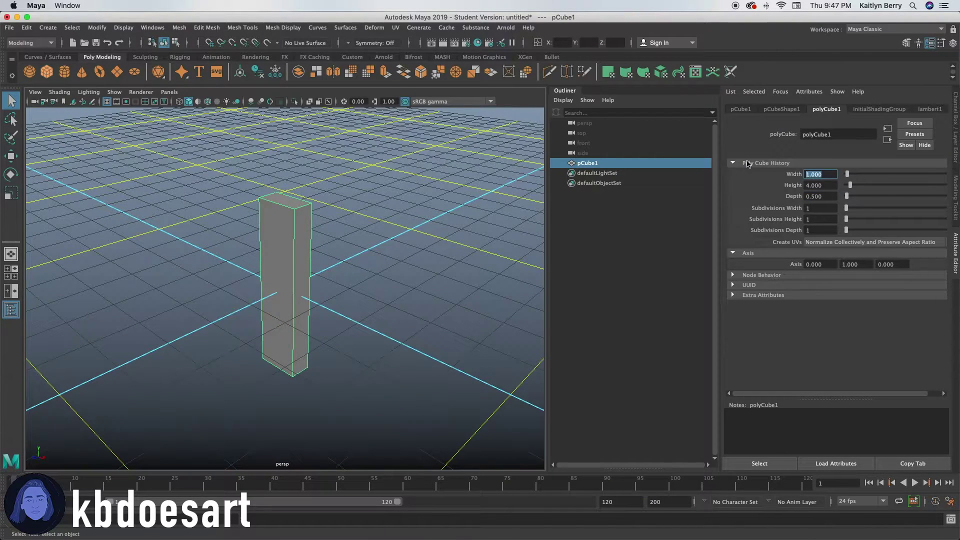
text(3)
key(Return)
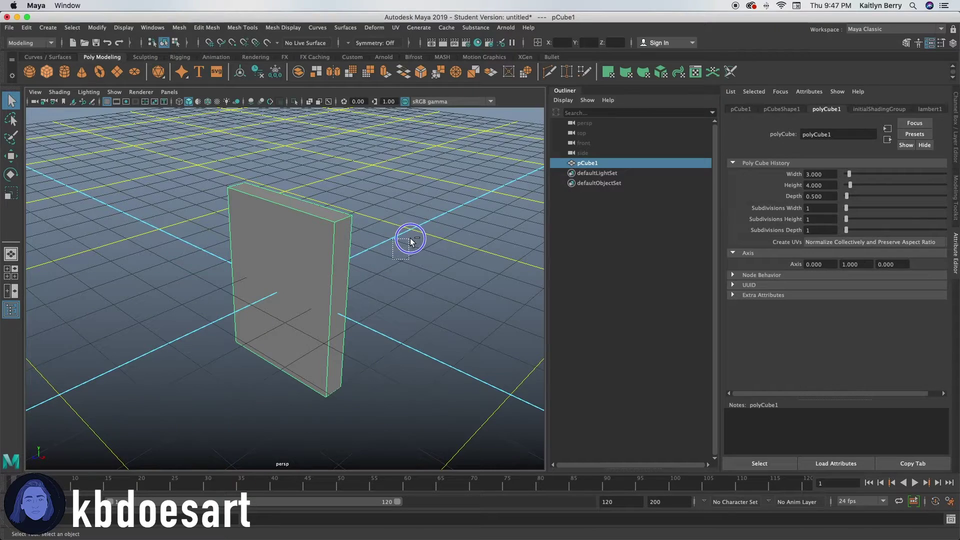
Raise the slab to Y 2 so that it stands on the grid.
alt+drag(410, 243, 352, 264)
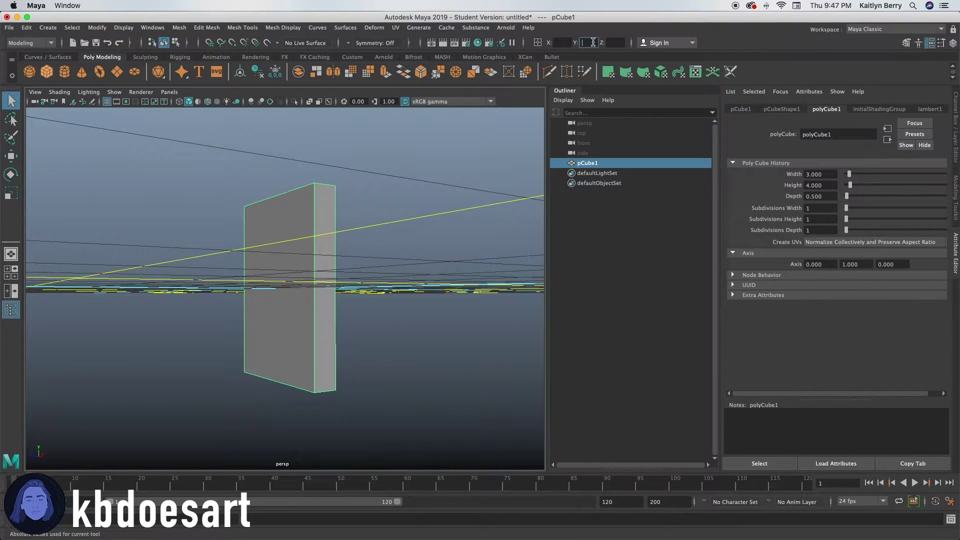
text(2)
key(Return)
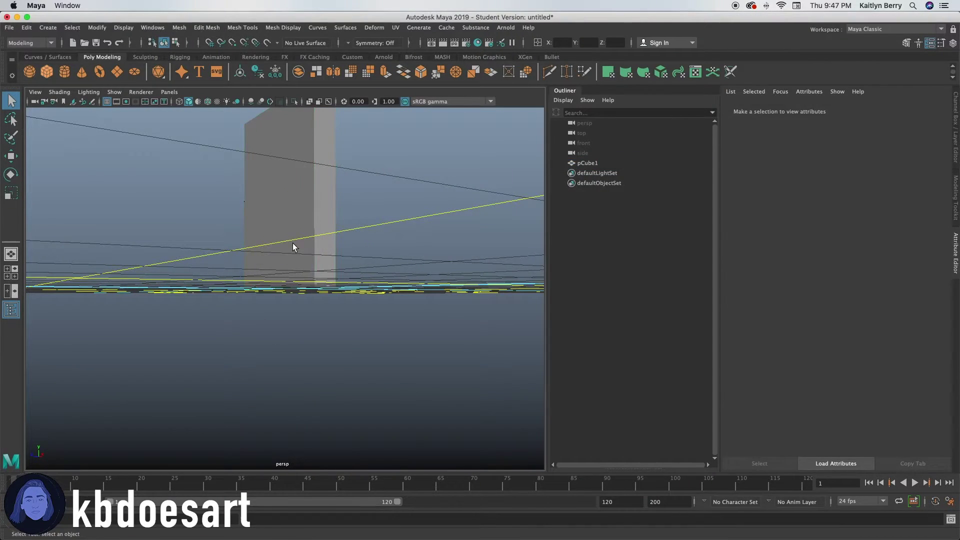
Divide the slab into 6 subdivisions in width and 8 in height.
alt+drag(293, 243, 347, 200)
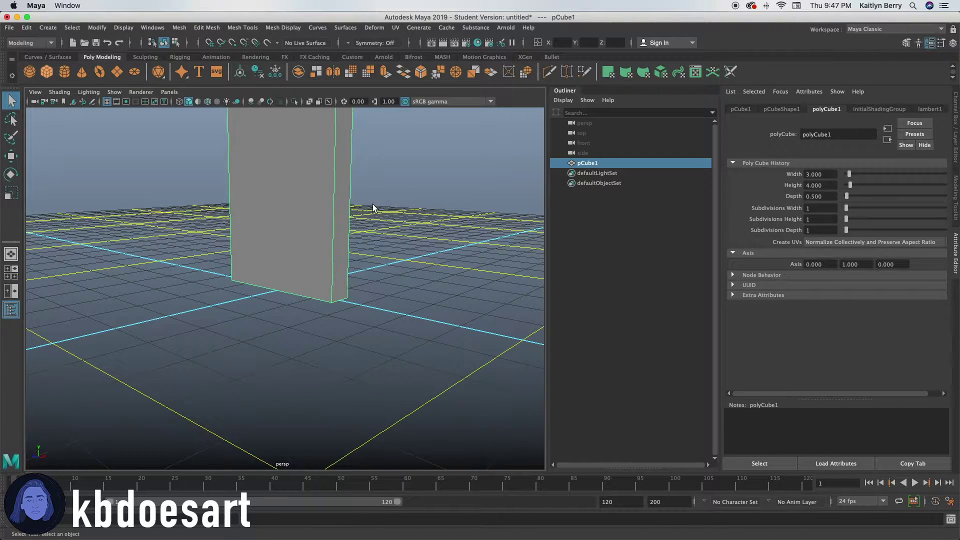
key(f)
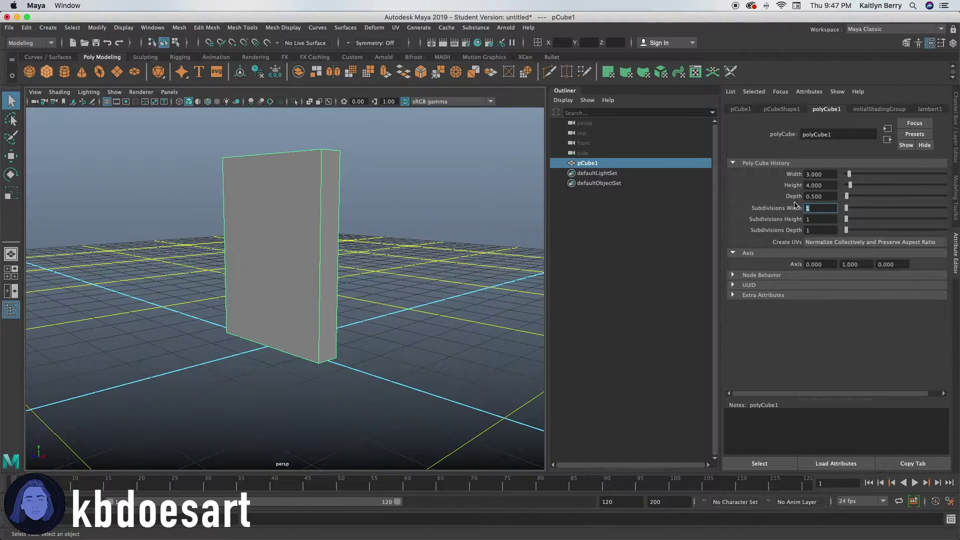
click(806, 207)
text(5)
key(Tab)
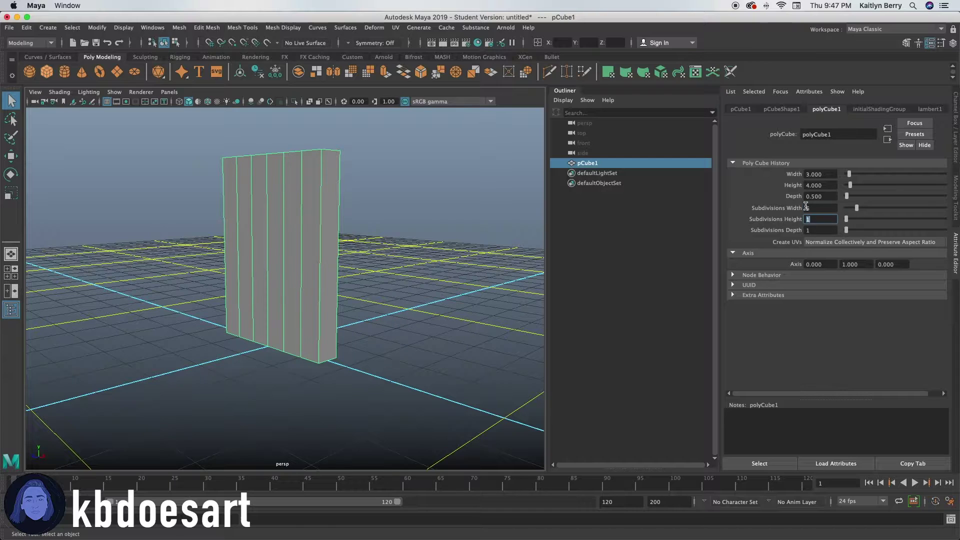
text(8)
key(Tab)
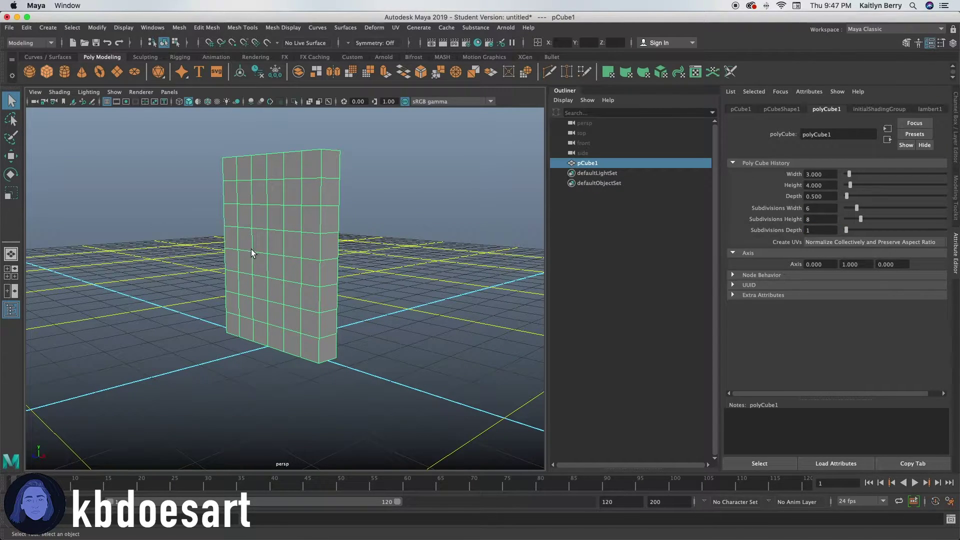
Select the inner faces on both large sides of the slab, leaving a one-face-wide border unselected all around.
right_drag(293, 235, 293, 247)
mouse_move(284, 195)
mouse_down()
mouse_move(241, 207)
mouse_move(250, 215)
mouse_move(229, 202)
mouse_move(257, 215)
mouse_move(260, 245)
mouse_move(294, 216)
mouse_move(304, 222)
mouse_move(275, 270)
mouse_move(244, 274)
mouse_move(261, 306)
mouse_move(310, 299)
mouse_up()
mouse_move(377, 283)
alt+mouse_down()
mouse_move(313, 279)
mouse_move(241, 195)
mouse_move(306, 248)
mouse_move(306, 298)
mouse_move(253, 272)
mouse_move(282, 234)
mouse_move(272, 235)
mouse_move(294, 280)
mouse_move(285, 281)
alt+mouse_up()
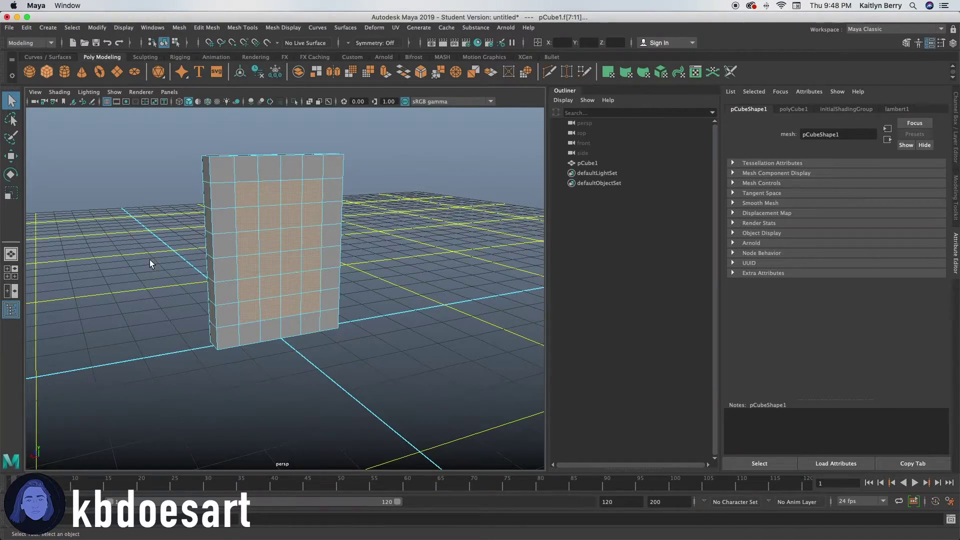
alt+drag(149, 260, 317, 253)
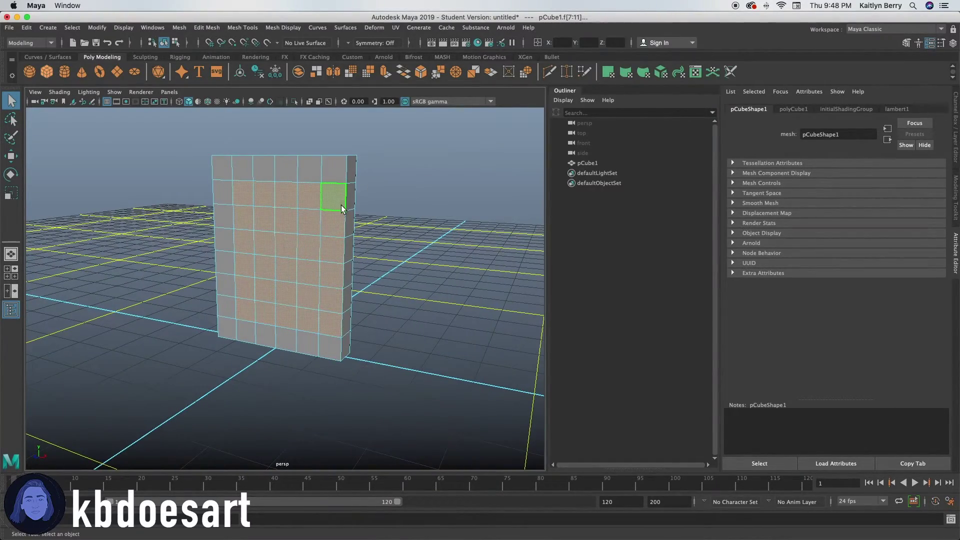
ctrl+drag(341, 203, 333, 336)
alt+drag(427, 216, 381, 221)
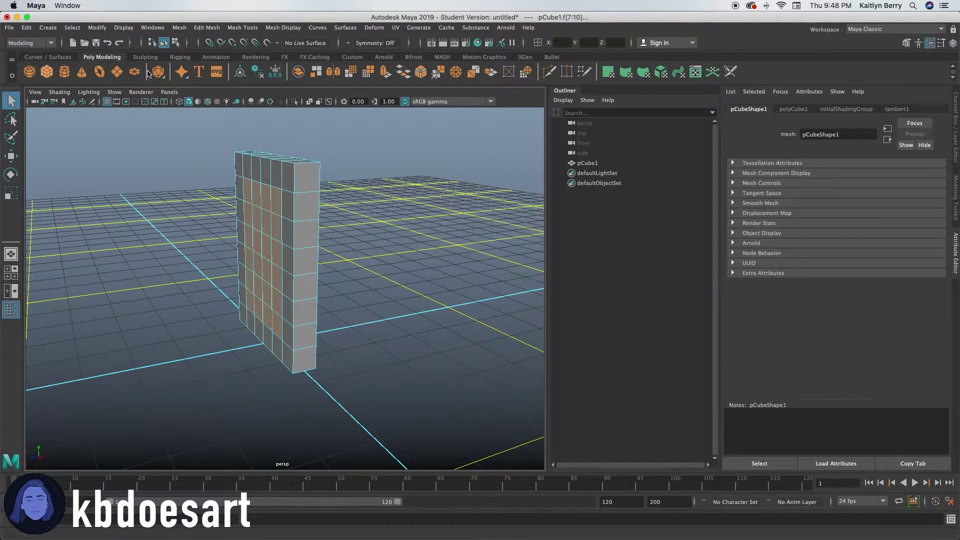
Display the slab in wireframe and extrude the selected inner faces inward with a thickness of about -0.16.
click(180, 102)
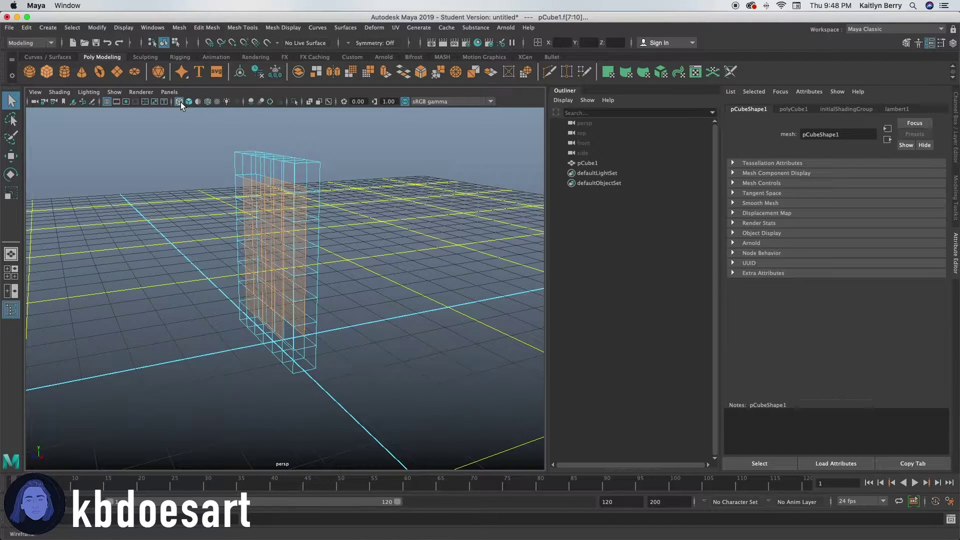
alt+drag(366, 241, 336, 245)
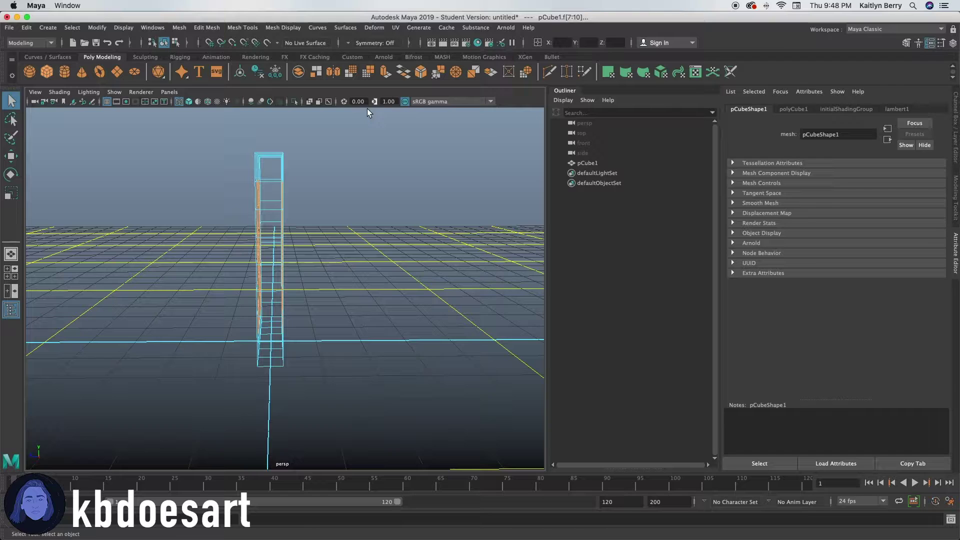
click(385, 72)
drag(325, 265, 322, 264)
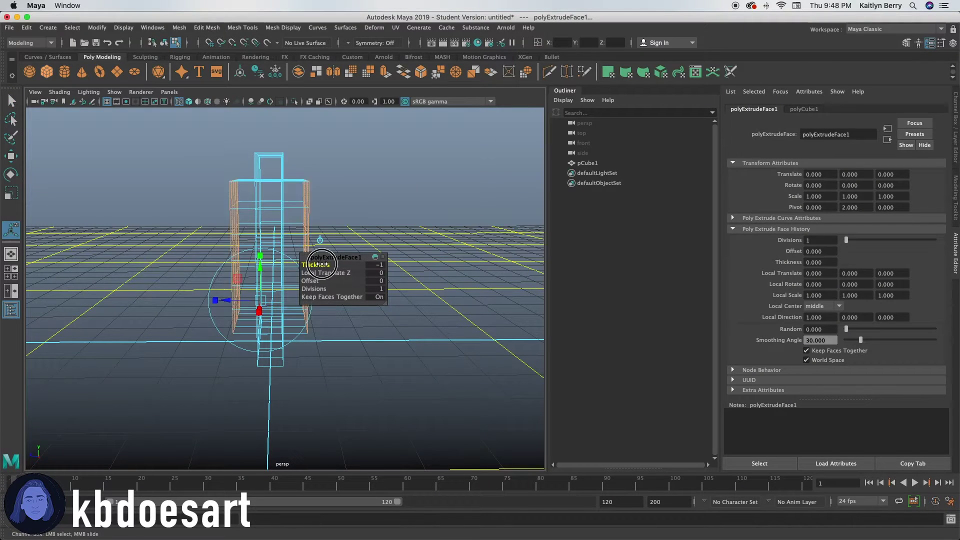
middle_drag(320, 264, 315, 268)
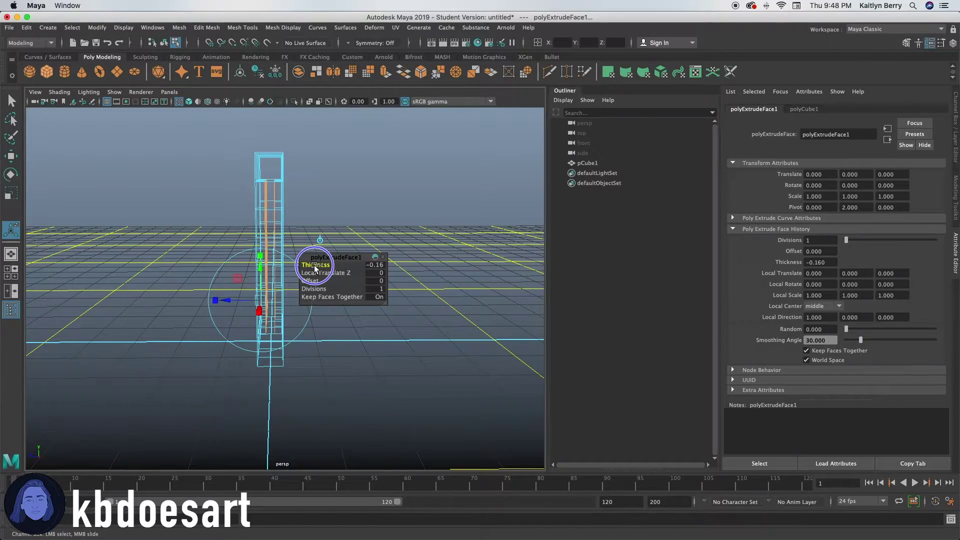
Select all faces of the frame, rotate them to lean the frame slightly backward, and clear the selection.
alt+drag(161, 280, 231, 276)
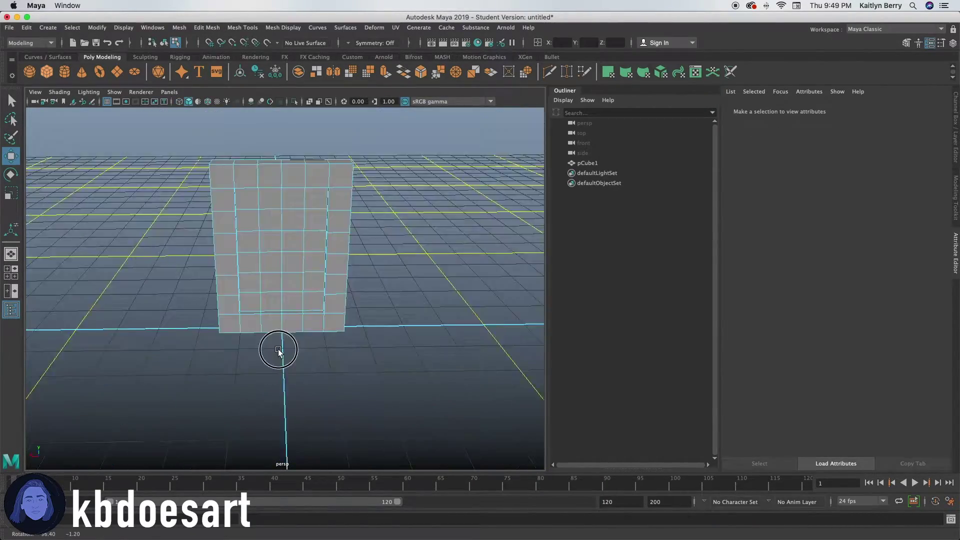
alt+drag(278, 343, 172, 343)
drag(248, 131, 353, 389)
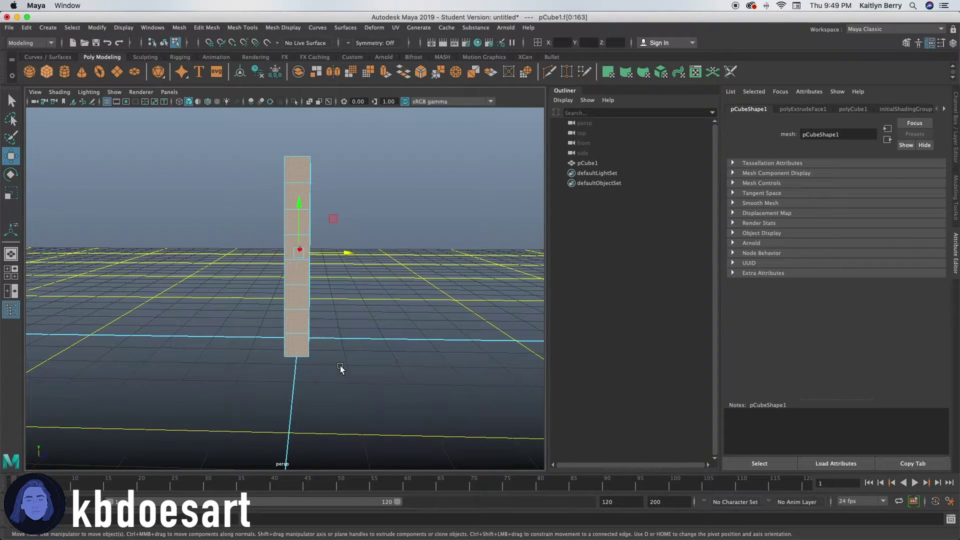
key(e)
drag(329, 220, 328, 224)
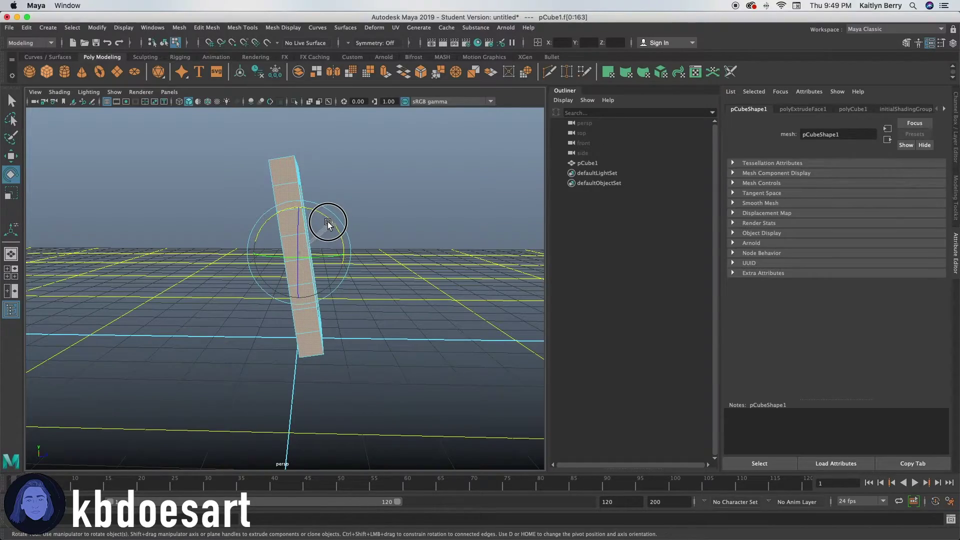
alt+drag(319, 371, 384, 286)
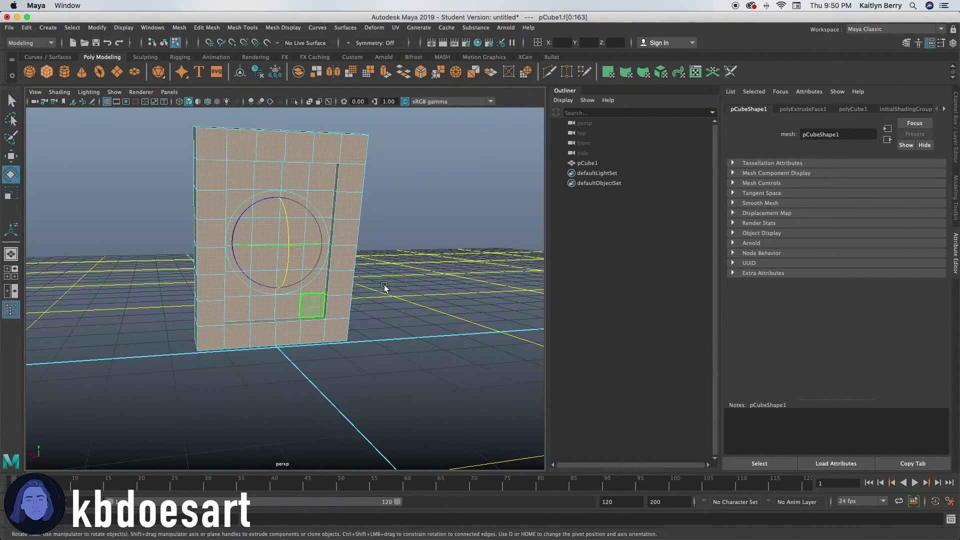
click(384, 286)
Extrude the two central faces on the frame's back with an offset of 0.05.
alt+drag(257, 279, 280, 336)
key(q)
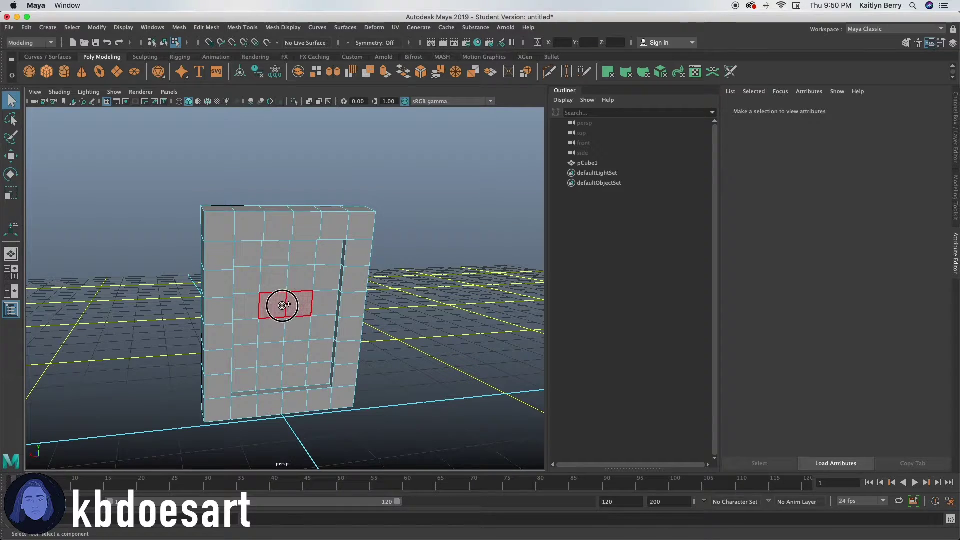
click(283, 305)
key(ctrl+e)
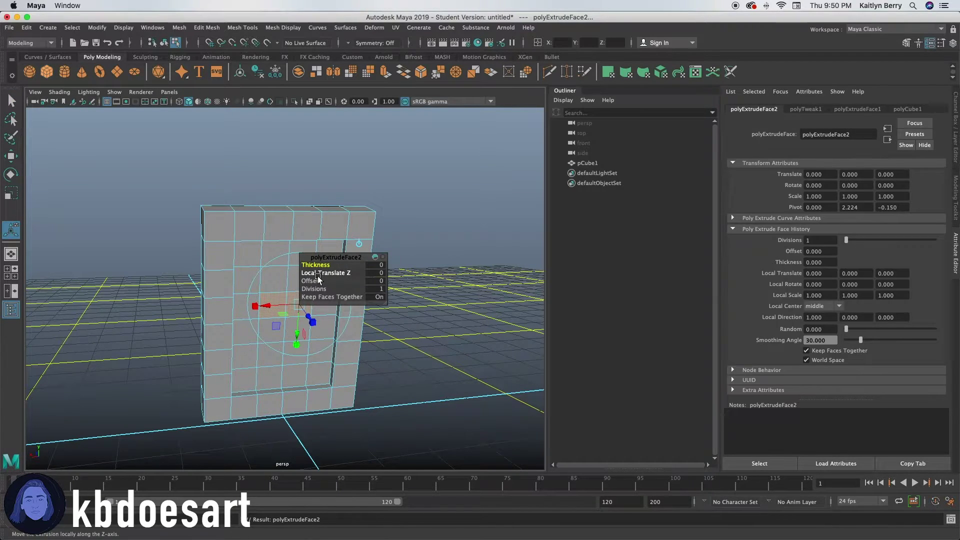
drag(314, 281, 318, 280)
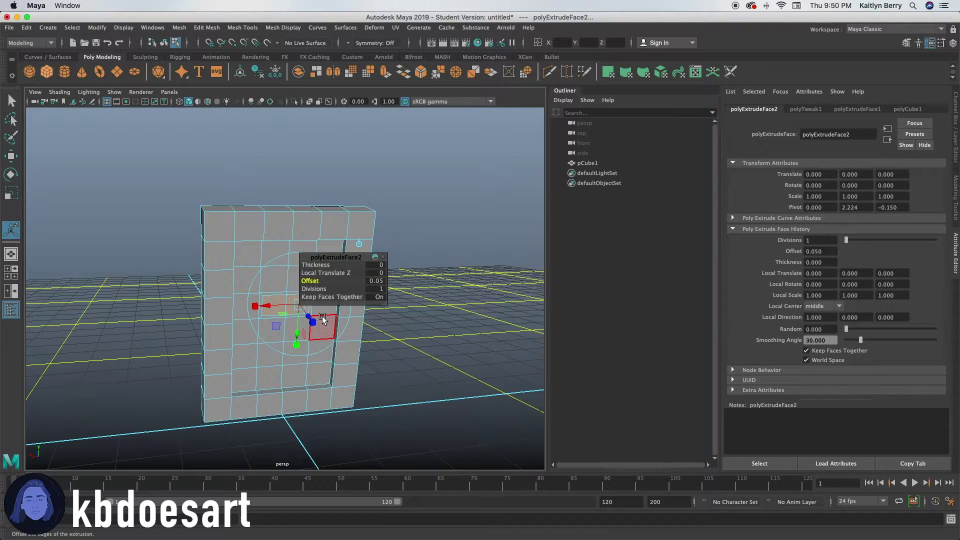
Extrude the inset back faces again and move them outward and down toward the ground to form a support leg.
key(ctrl+e)
key(w)
alt+drag(269, 376, 233, 389)
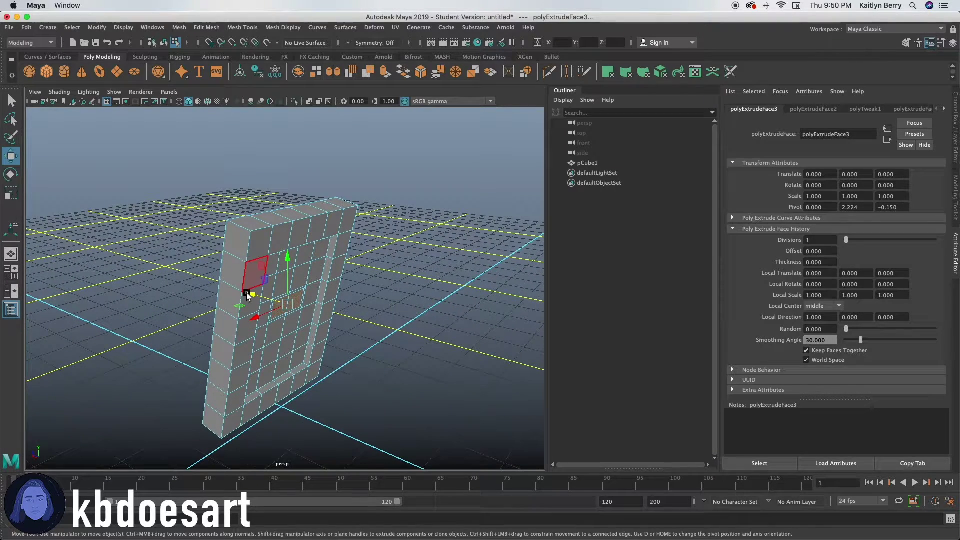
drag(248, 295, 319, 335)
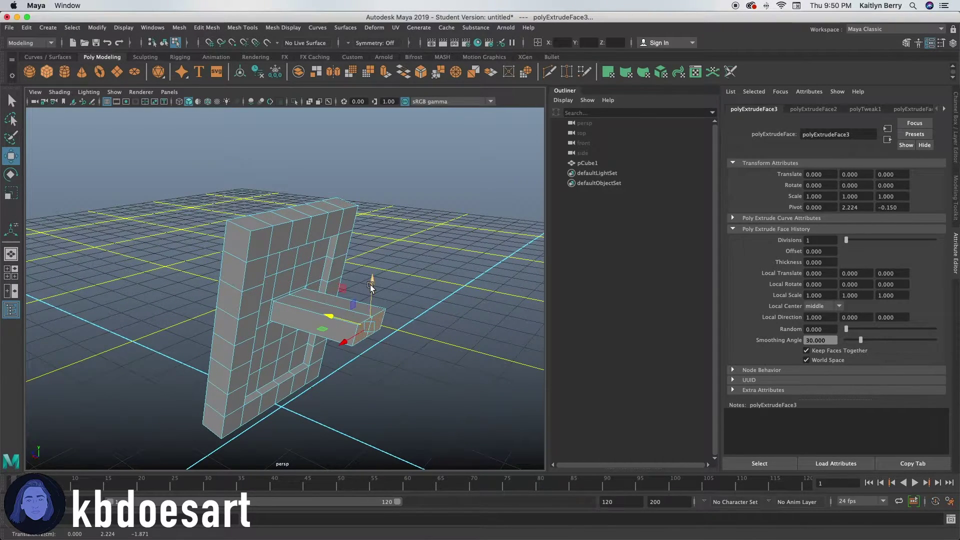
drag(371, 286, 343, 398)
key(e)
key(w)
drag(352, 346, 378, 429)
Scale down the faces at the support leg's lower end, then return the frame to object mode.
scroll(372, 418, down, 2)
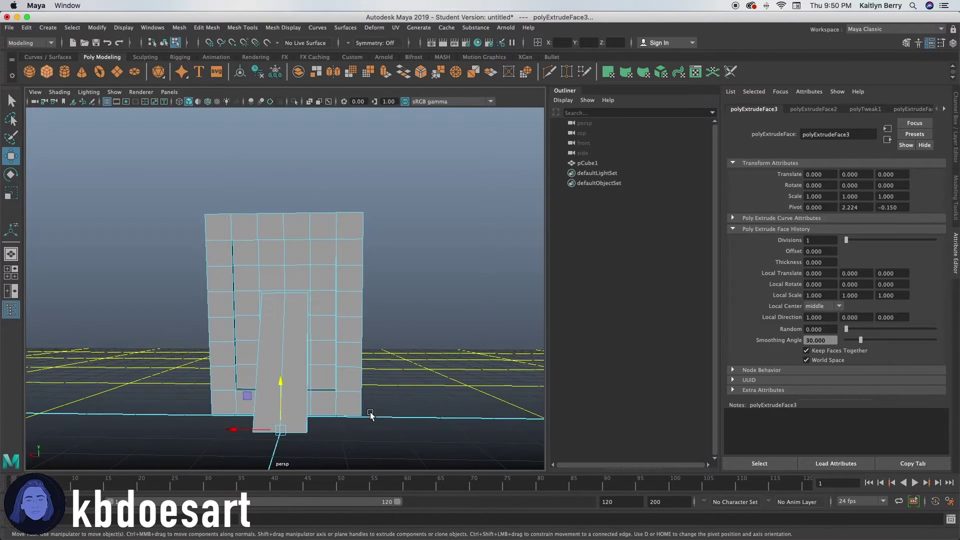
alt+middle_drag(370, 414, 356, 373)
drag(237, 381, 188, 386)
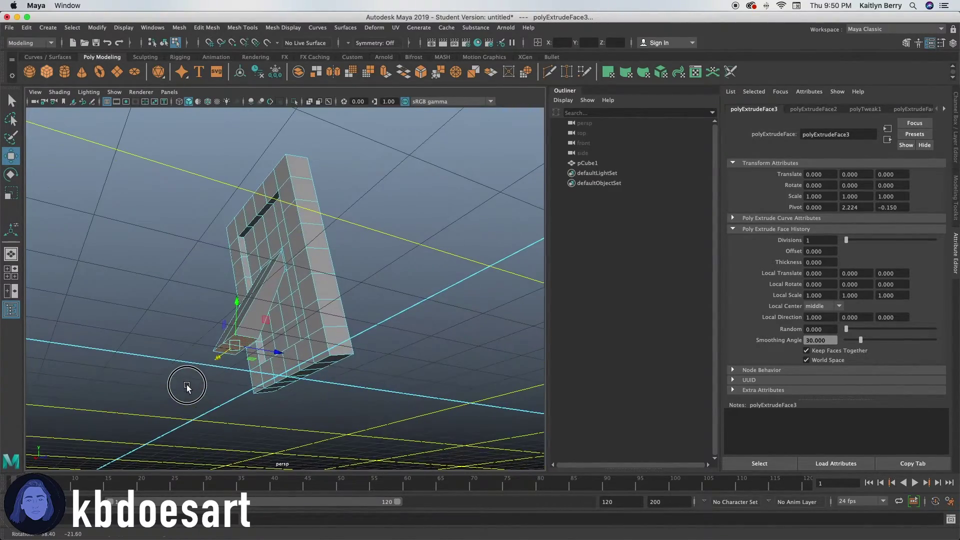
key(r)
drag(255, 347, 241, 345)
alt+drag(346, 407, 393, 443)
click(403, 388)
mouse_move(388, 254)
right_down()
mouse_move(444, 322)
mouse_move(435, 243)
right_up()
Create a polygon sphere at the origin and scale it uniformly down to a small ball beside the leg's foot.
alt+drag(452, 368, 269, 335)
alt+right_drag(269, 335, 474, 313)
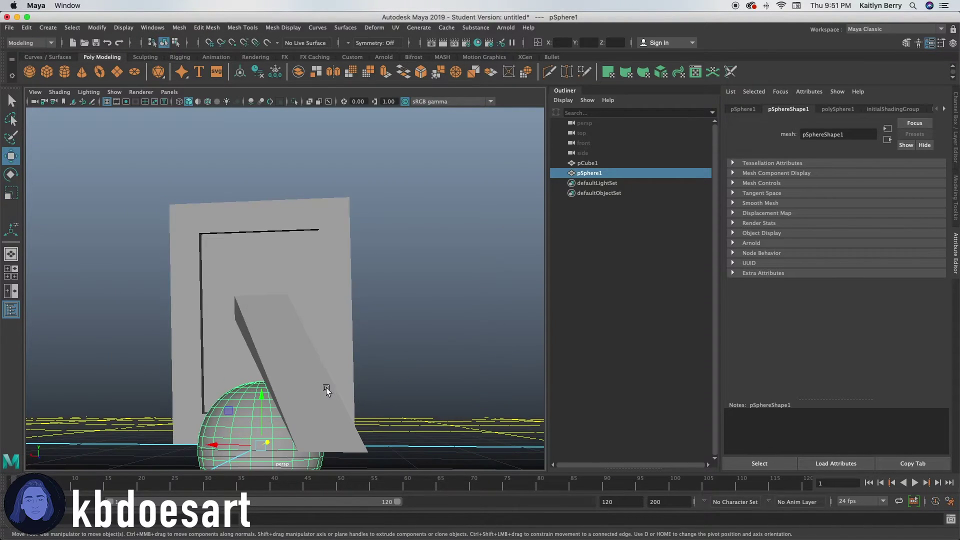
alt+drag(326, 390, 377, 444)
alt+right_drag(377, 445, 285, 369)
key(r)
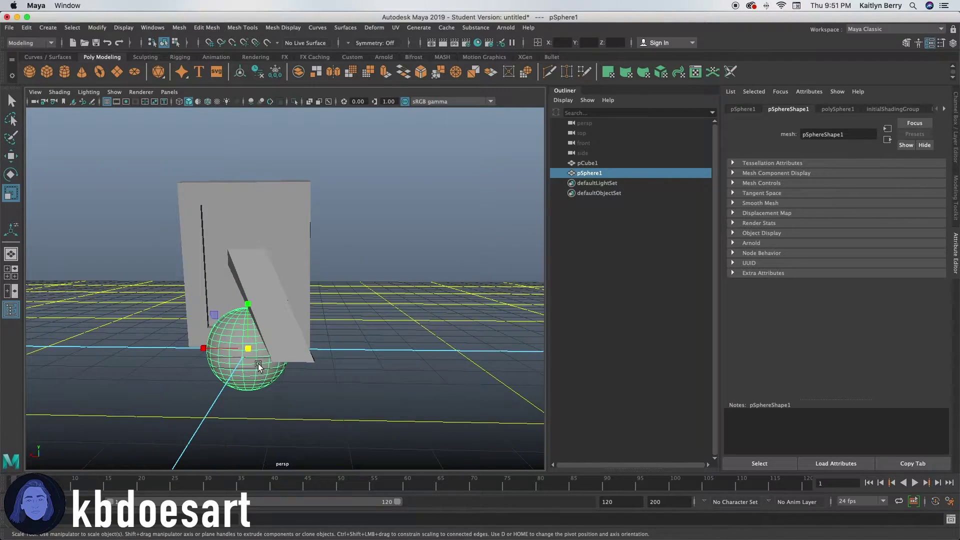
drag(248, 348, 190, 353)
alt+right_drag(190, 353, 341, 423)
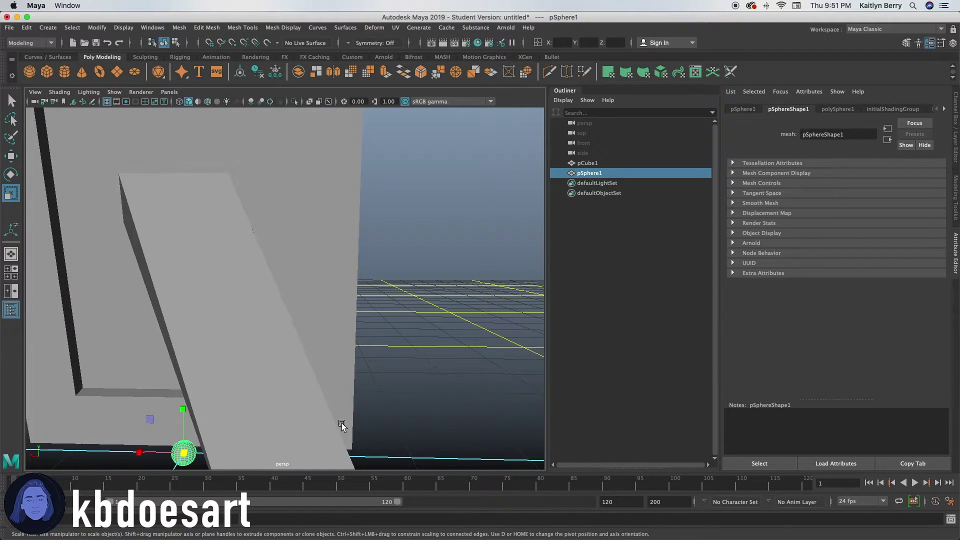
Stretch the small sphere into a capsule by moving its upper-half faces upward, and return it to object mode.
alt+drag(341, 423, 292, 386)
alt+right_drag(293, 386, 280, 353)
alt+drag(280, 353, 243, 364)
alt+right_drag(242, 364, 305, 373)
alt+drag(305, 372, 476, 190)
alt+drag(373, 317, 352, 318)
right_click(287, 318)
right_drag(287, 318, 288, 280)
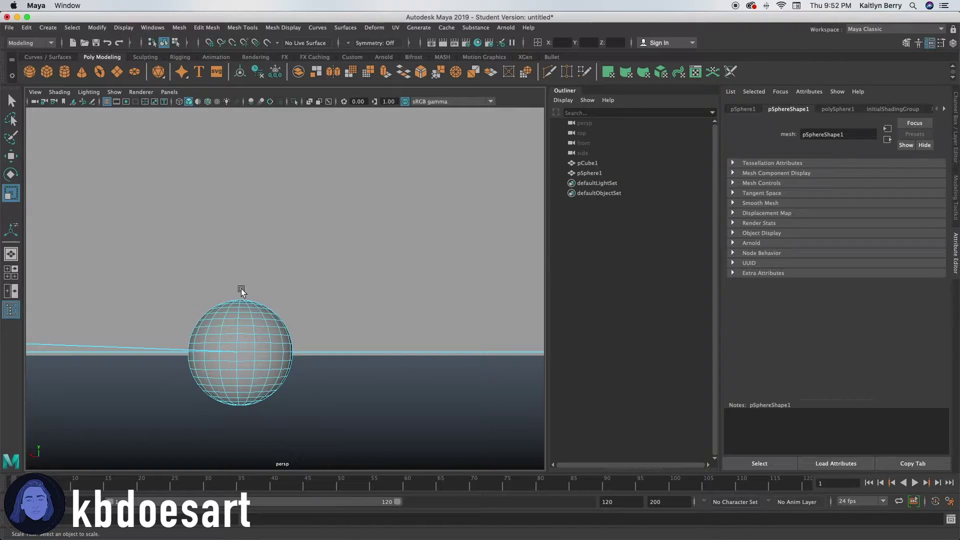
drag(167, 286, 355, 345)
key(w)
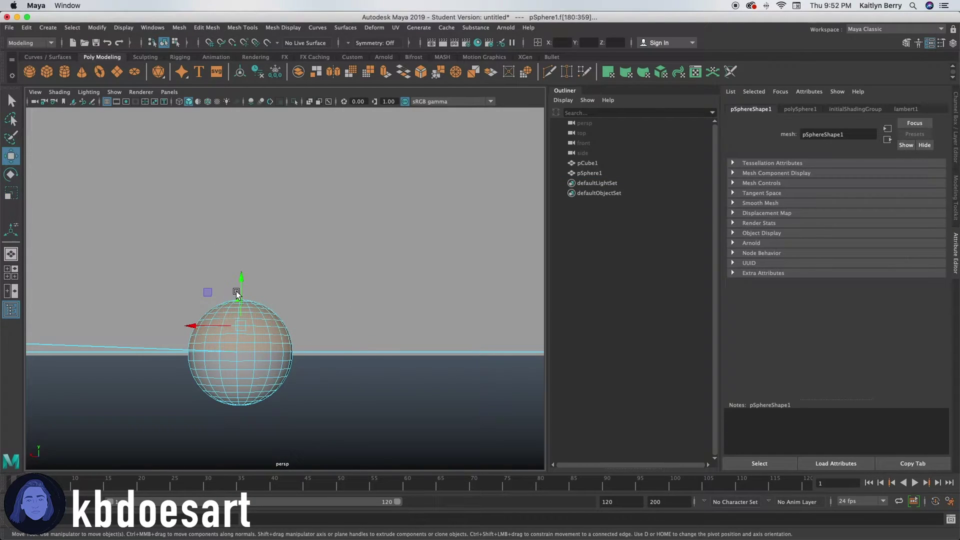
drag(242, 289, 247, 240)
alt+right_drag(357, 419, 256, 371)
alt+drag(319, 376, 301, 371)
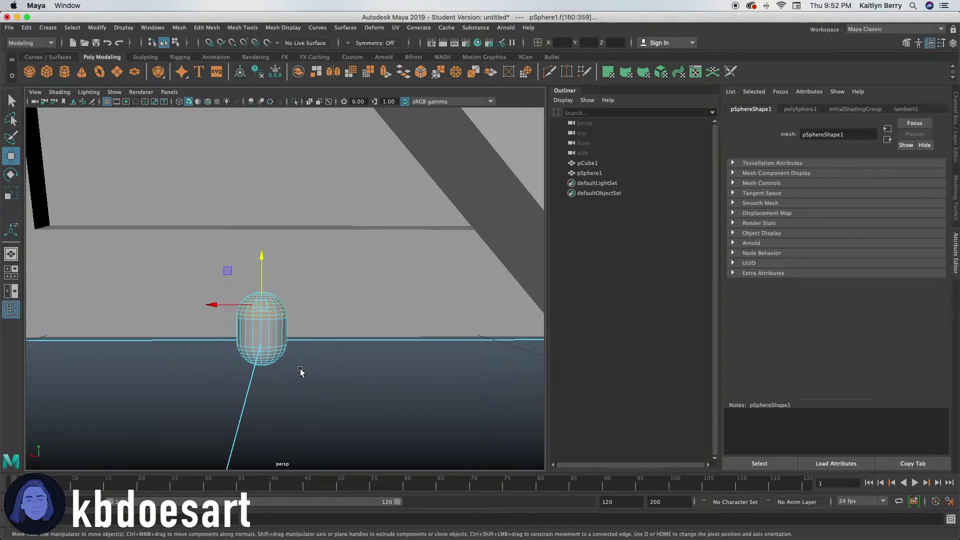
right_drag(276, 334, 338, 241)
alt+right_drag(336, 244, 294, 274)
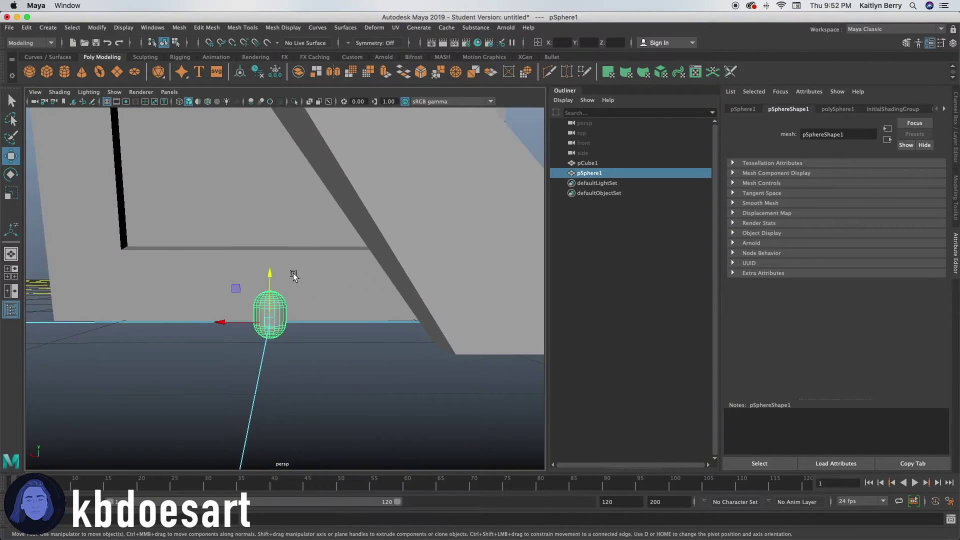
Raise the capsule from the ground to the upper part of the frame's back.
alt+middle_drag(276, 342, 279, 369)
key(e)
key(w)
drag(273, 300, 271, 103)
alt+middle_drag(307, 275, 329, 408)
drag(296, 235, 297, 105)
alt+middle_drag(325, 162, 360, 352)
drag(322, 278, 322, 109)
Undo the last change and shift the capsule in depth toward the upper edge of the frame's back recess.
alt+drag(349, 197, 428, 316)
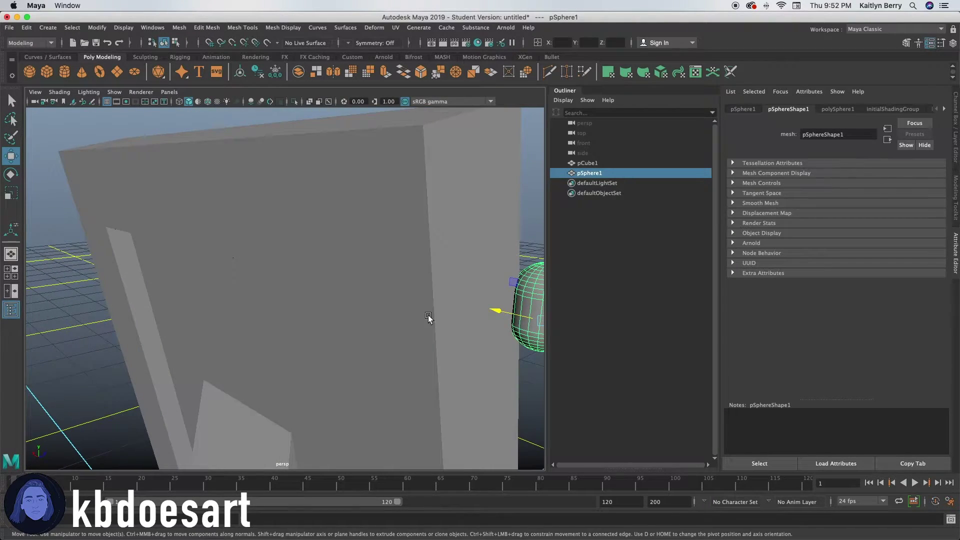
alt+middle_drag(428, 316, 410, 292)
key(ctrl+z)
drag(295, 239, 232, 245)
Scale the capsule uniformly down to a tiny clip size near the recess's upper edge.
alt+drag(167, 287, 318, 270)
alt+middle_drag(318, 269, 289, 290)
alt+drag(288, 292, 300, 291)
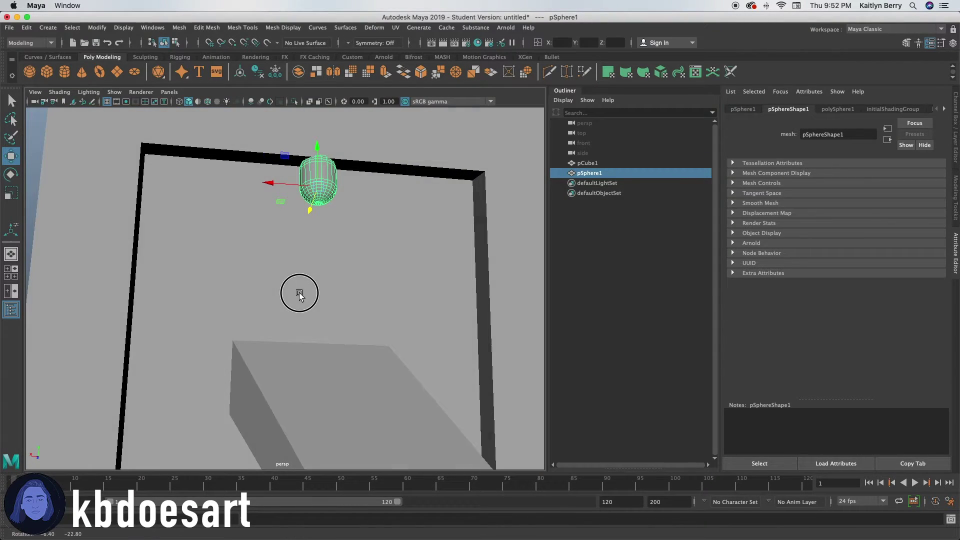
key(r)
click(310, 186)
drag(310, 186, 289, 188)
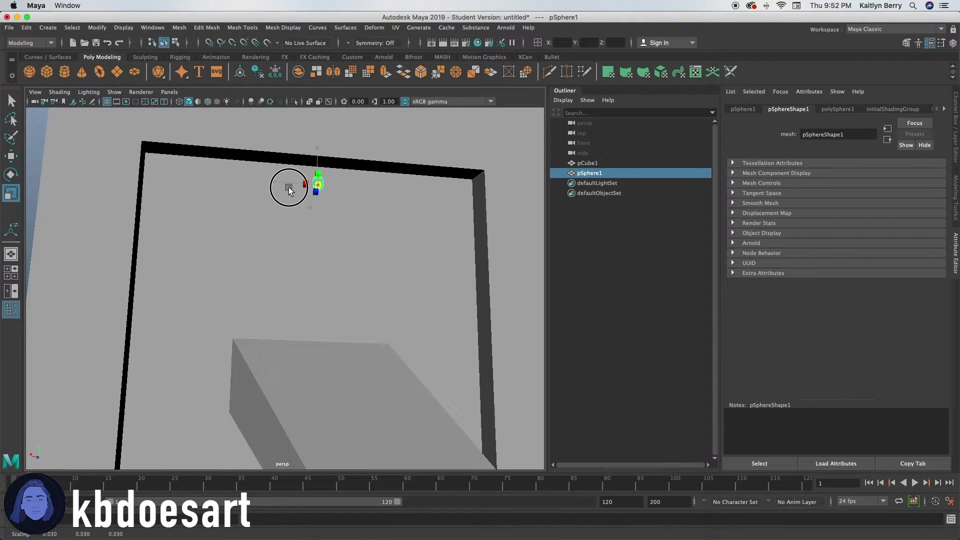
alt+drag(320, 220, 303, 223)
alt+right_drag(302, 223, 382, 202)
Move the small capsule in depth against the frame's back and raise it to the recess's upper edge.
key(w)
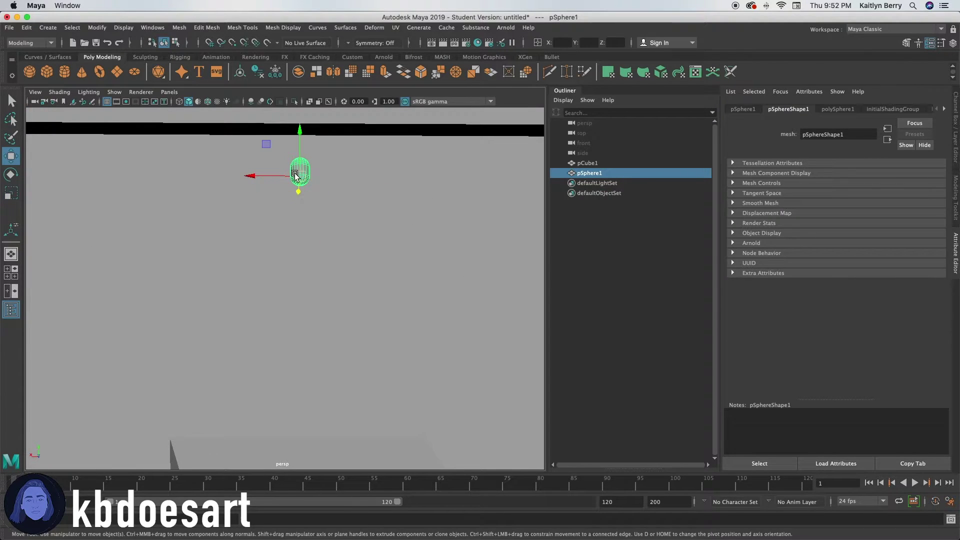
alt+drag(302, 188, 258, 258)
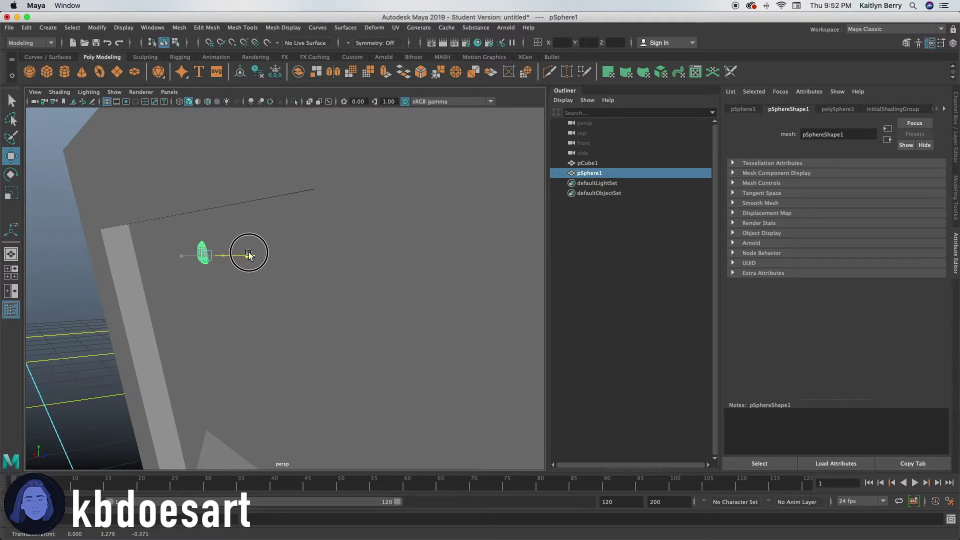
drag(206, 239, 196, 176)
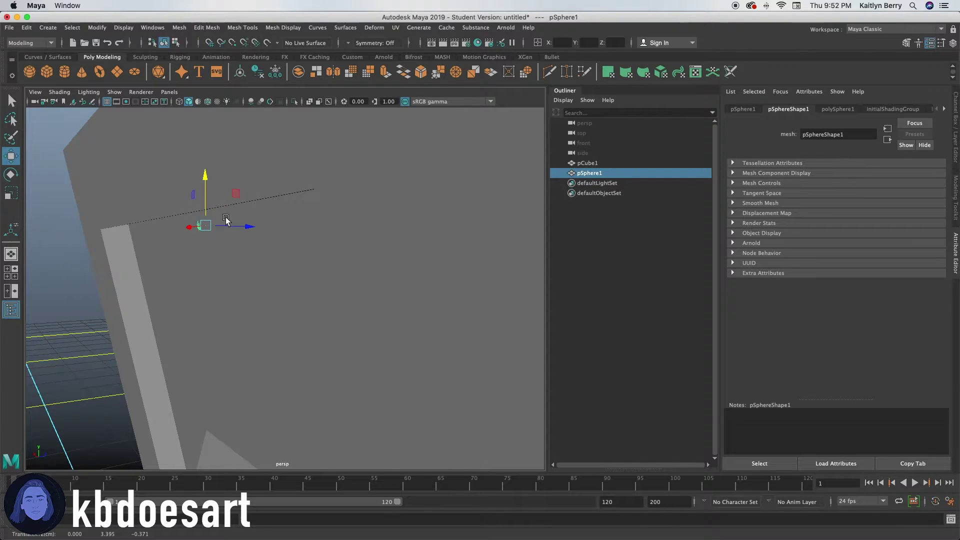
drag(226, 220, 226, 223)
Tilt the capsule to follow the leaning frame's back and adjust its depth and height at the recess's upper edge.
key(e)
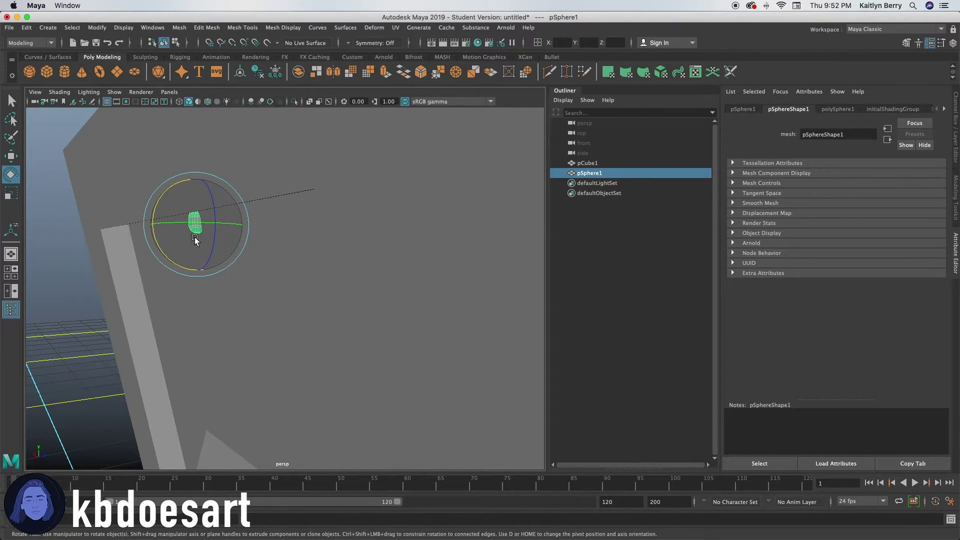
drag(152, 219, 154, 229)
key(w)
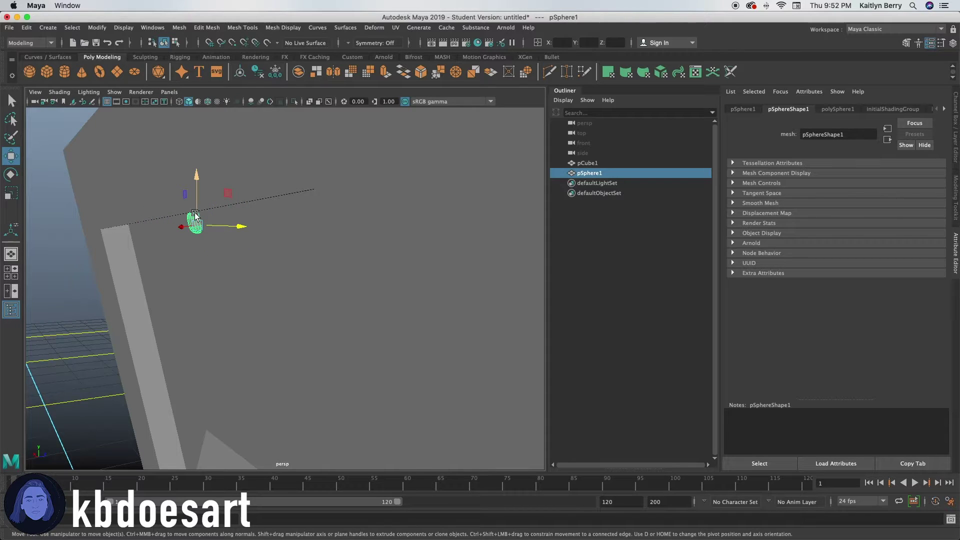
drag(225, 226, 382, 255)
drag(336, 122, 339, 114)
alt+drag(374, 225, 336, 221)
Lengthen the upper capsule by scaling it along its vertical axis.
key(e)
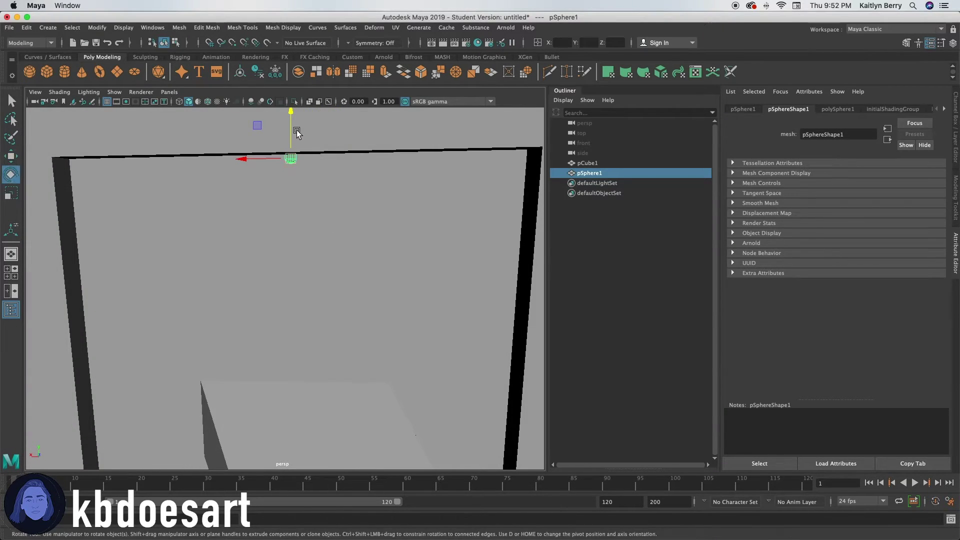
key(r)
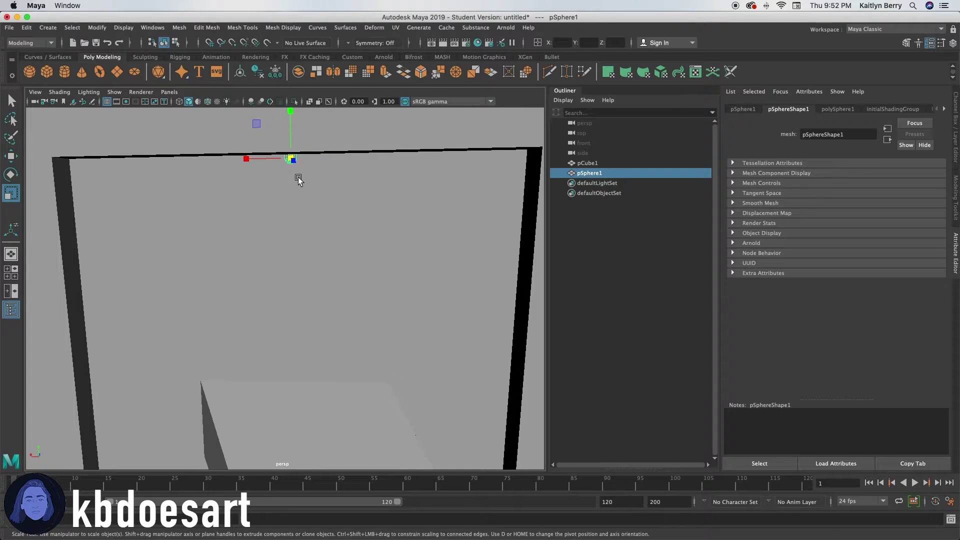
alt+drag(294, 183, 295, 187)
drag(281, 133, 281, 104)
mouse_move(268, 222)
alt+mouse_down()
mouse_move(286, 224)
mouse_move(262, 200)
mouse_move(279, 214)
alt+mouse_up()
scroll(330, 293, down, 5)
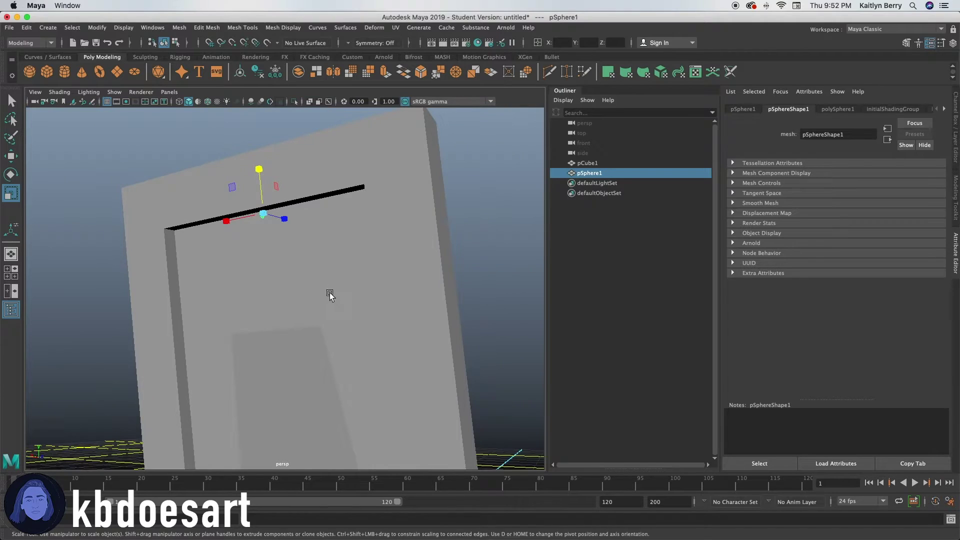
alt+drag(330, 295, 289, 275)
Duplicate the capsule, move the copy down to the recess's side edge at mid height, and rotate it to lie horizontally.
key(ctrl+d)
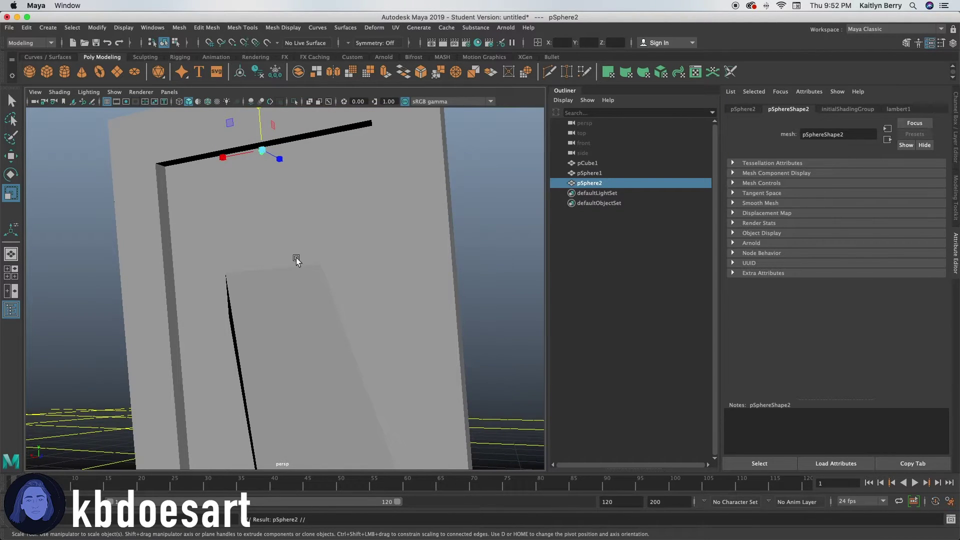
key(w)
drag(261, 115, 262, 259)
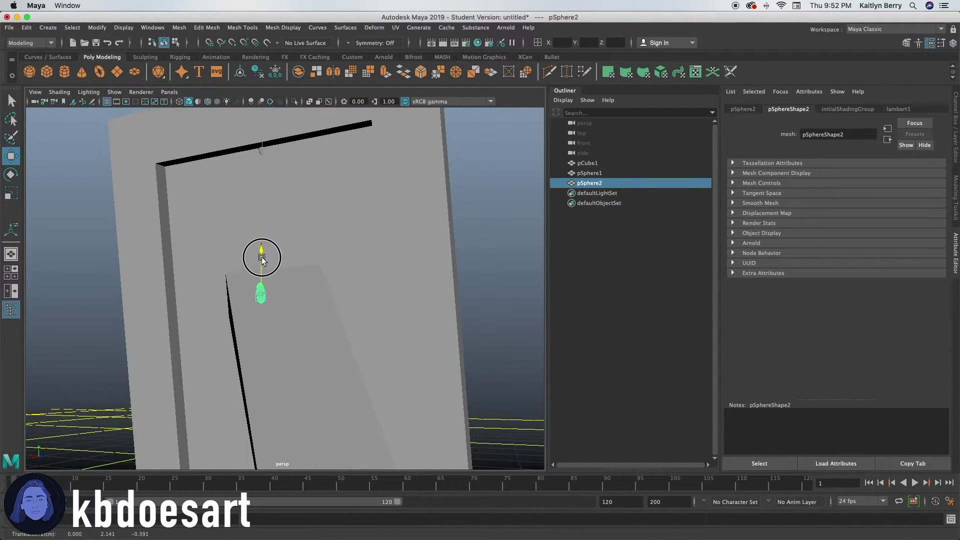
alt+drag(291, 322, 235, 365)
drag(104, 299, 175, 256)
key(e)
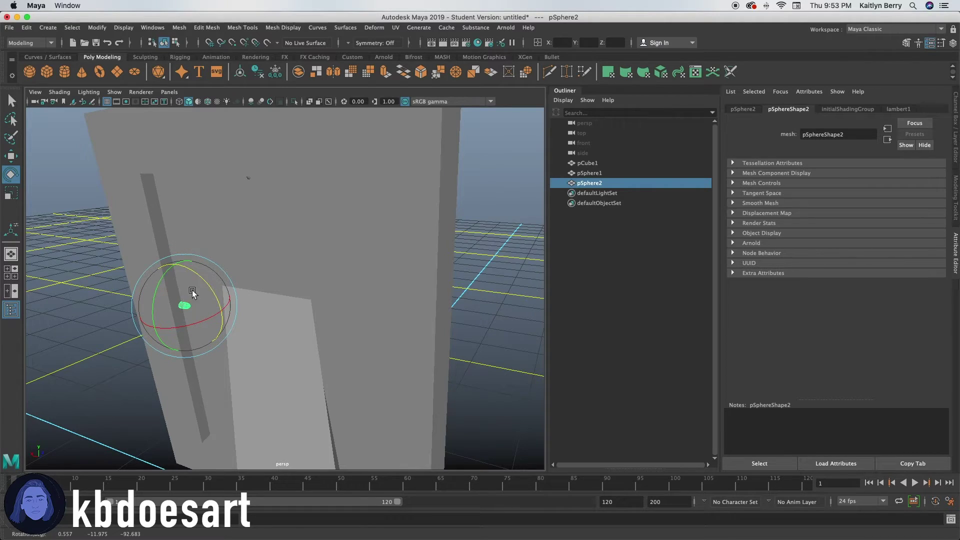
Fine-tune the horizontal capsule's position so that it sits across the side edge of the back recess.
alt+drag(223, 370, 223, 330)
alt+middle_drag(223, 330, 259, 257)
alt+drag(260, 257, 244, 304)
key(w)
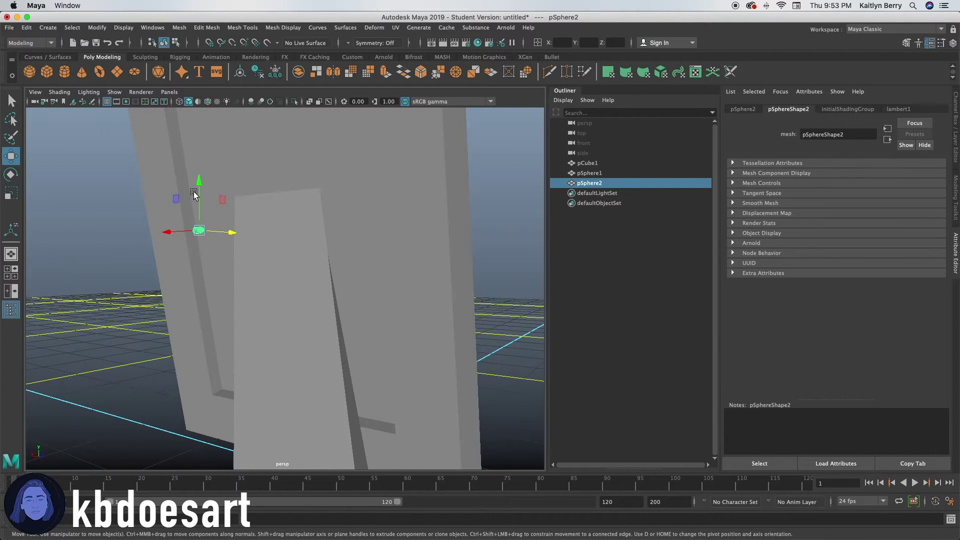
drag(199, 190, 207, 192)
alt+drag(280, 260, 233, 303)
drag(176, 255, 174, 254)
Duplicate the horizontal capsule and move the copy straight across to the recess's opposite side edge.
key(ctrl+d)
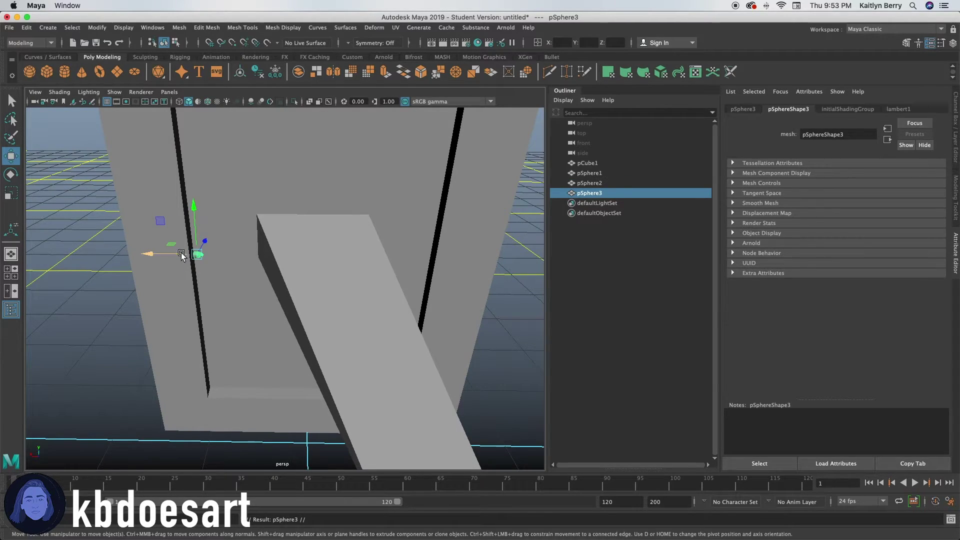
middle_drag(198, 279, 415, 294)
alt+drag(415, 293, 397, 300)
Duplicate the capsule at the recess's upper edge and move the copy down to the lower edge.
click(314, 142)
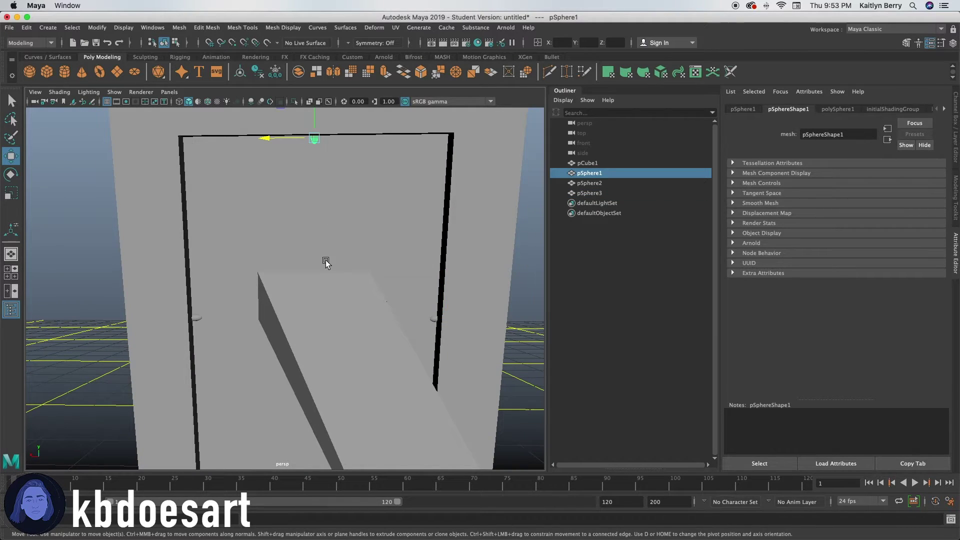
key(super+d)
drag(312, 116, 339, 326)
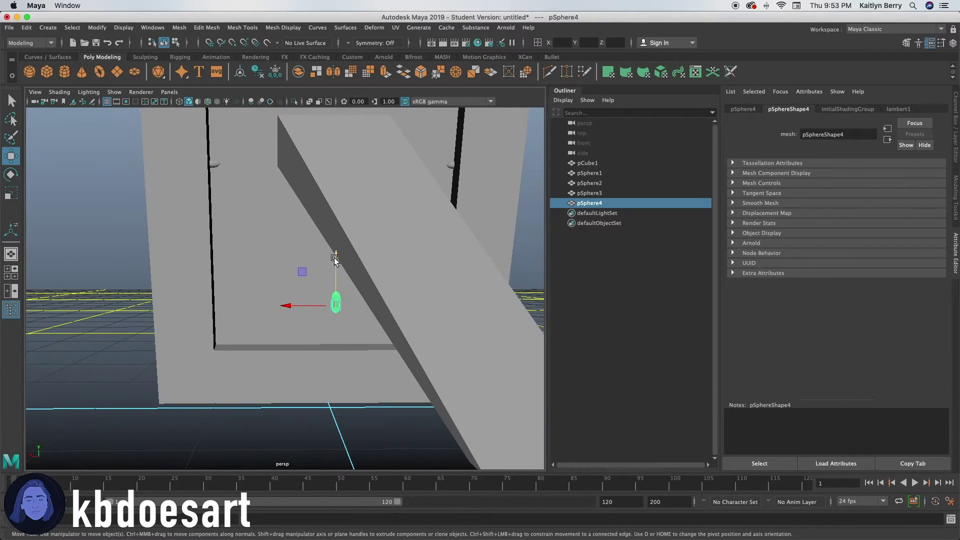
drag(334, 258, 335, 294)
Adjust the lower capsule's height and depth so that it rests across the recess's lower edge, and deselect it.
mouse_move(320, 327)
alt+mouse_down()
mouse_move(368, 358)
mouse_move(315, 330)
alt+mouse_up()
alt+drag(315, 340, 355, 362)
alt+right_drag(355, 362, 470, 373)
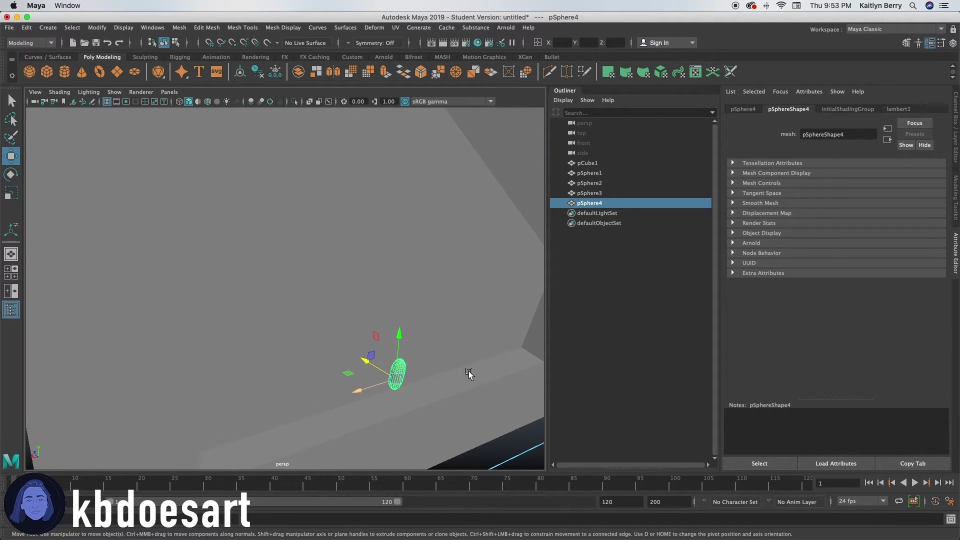
alt+middle_drag(470, 373, 393, 305)
alt+drag(302, 320, 356, 324)
drag(314, 254, 317, 269)
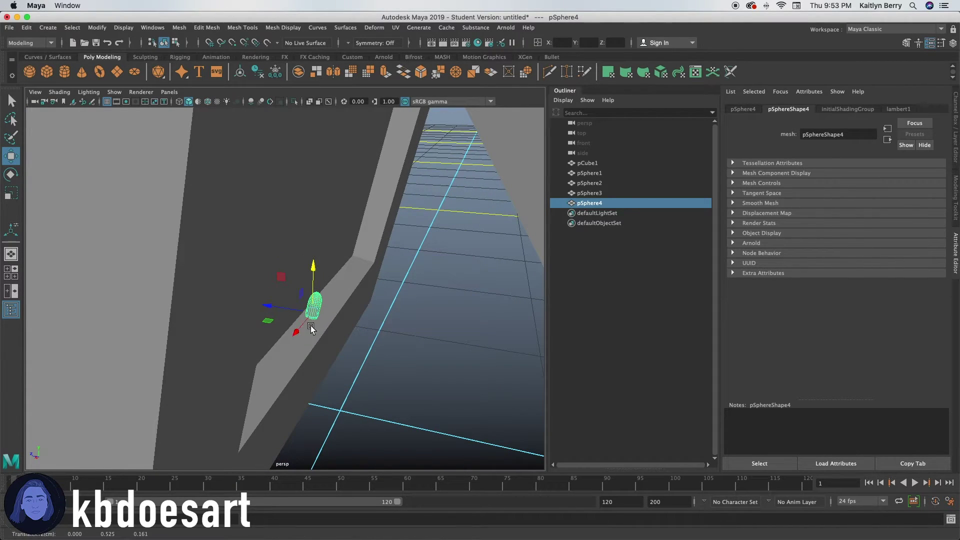
drag(292, 309, 282, 308)
drag(304, 271, 304, 278)
alt+drag(368, 369, 337, 361)
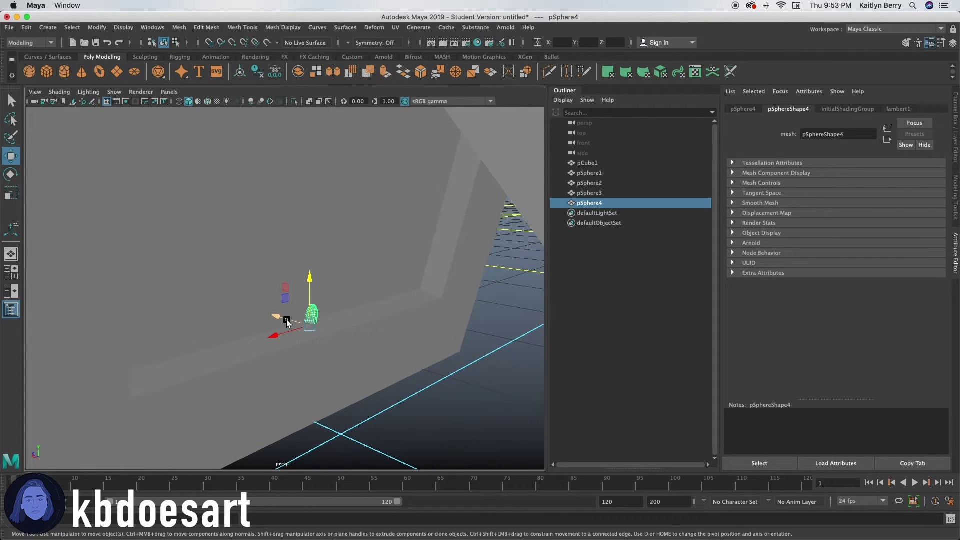
drag(287, 320, 284, 318)
click(433, 398)
Examine the complete picture frame from the back, sides and front, checking the leg and the four capsule clips.
alt+right_drag(431, 397, 298, 366)
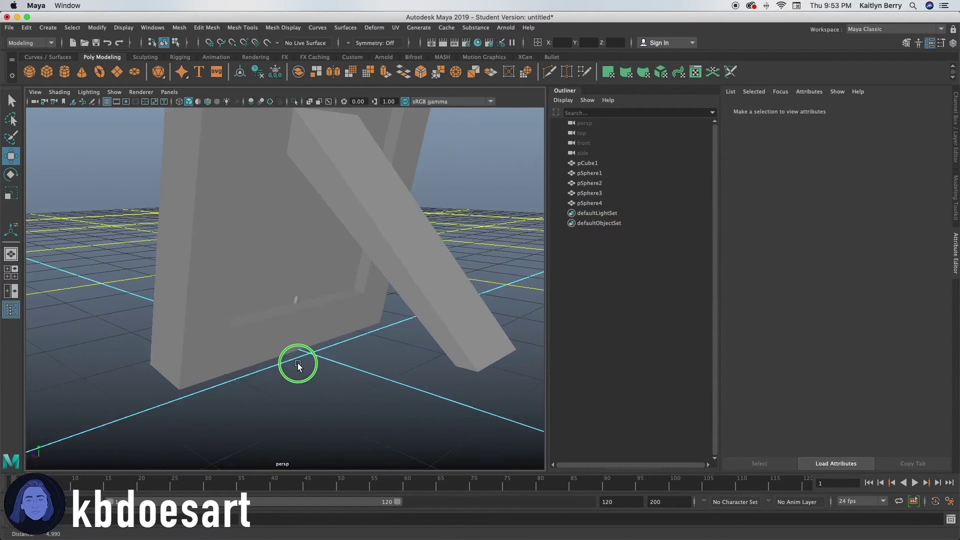
alt+drag(488, 338, 426, 330)
scroll(427, 340, down, 3)
alt+drag(500, 301, 447, 283)
alt+right_drag(447, 284, 277, 316)
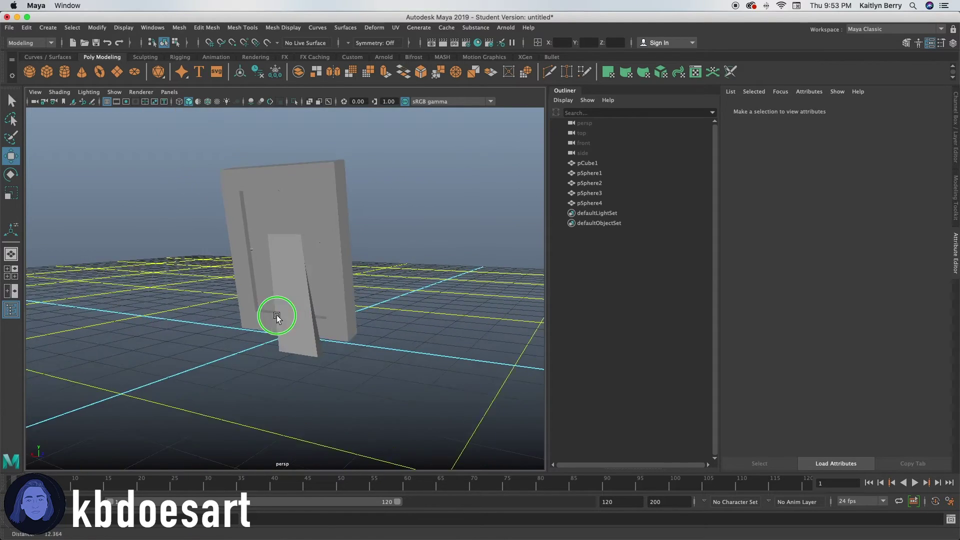
alt+drag(278, 317, 356, 318)
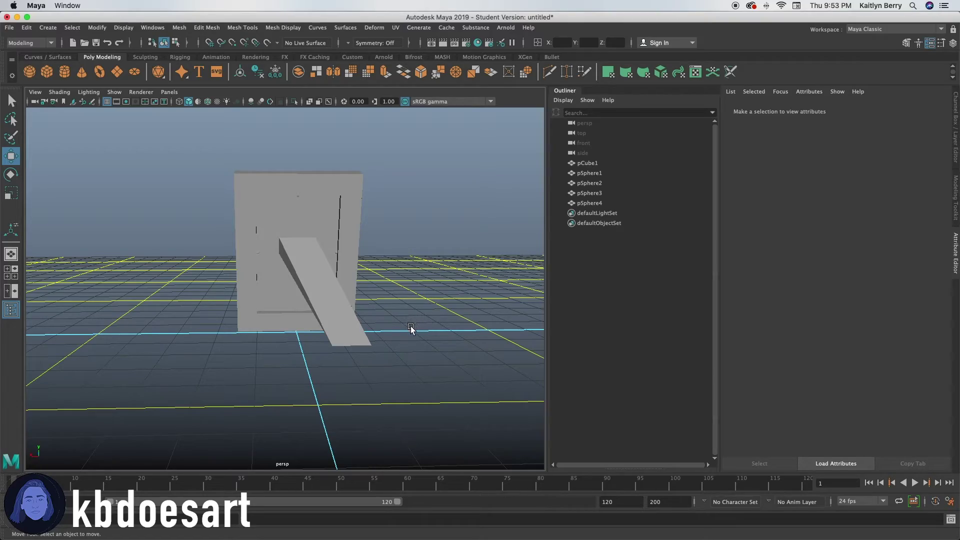
alt+drag(440, 357, 194, 362)
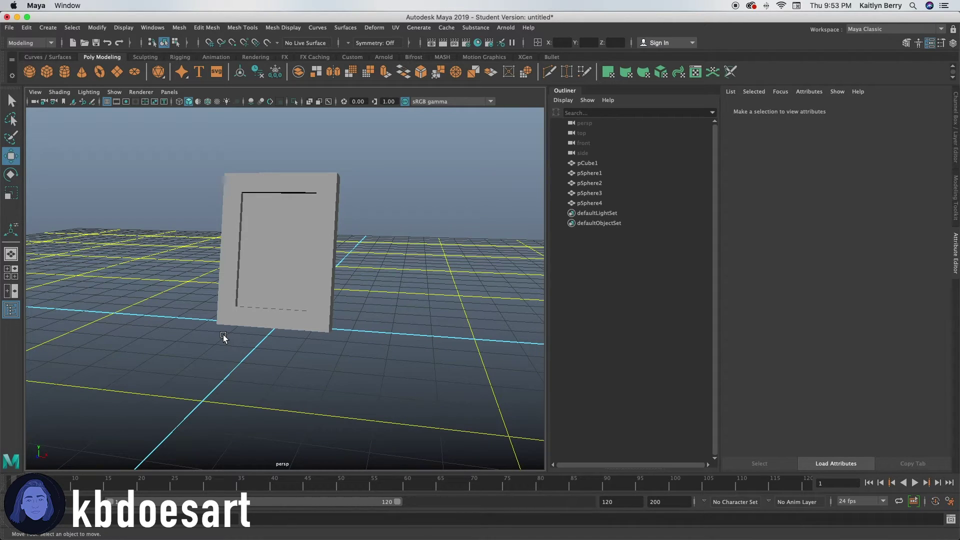
alt+drag(235, 338, 256, 339)
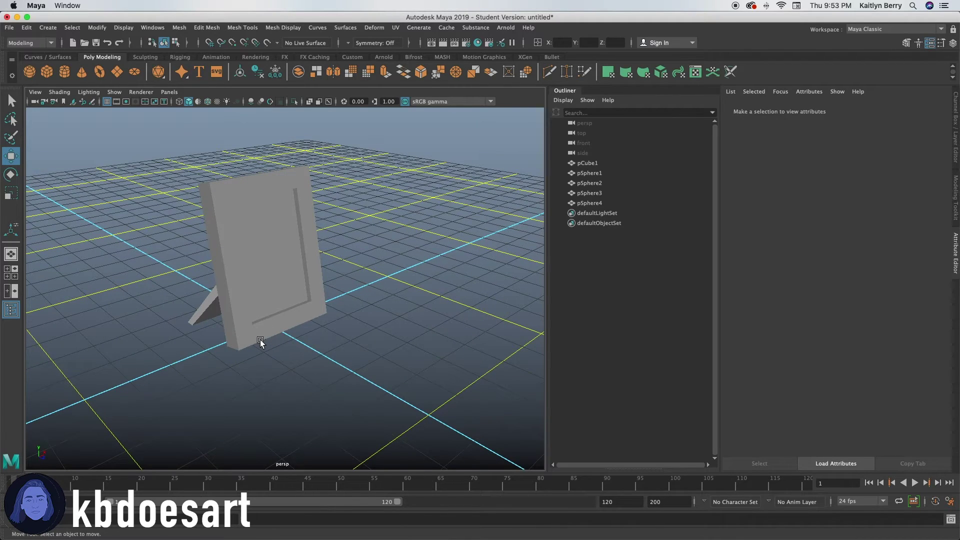